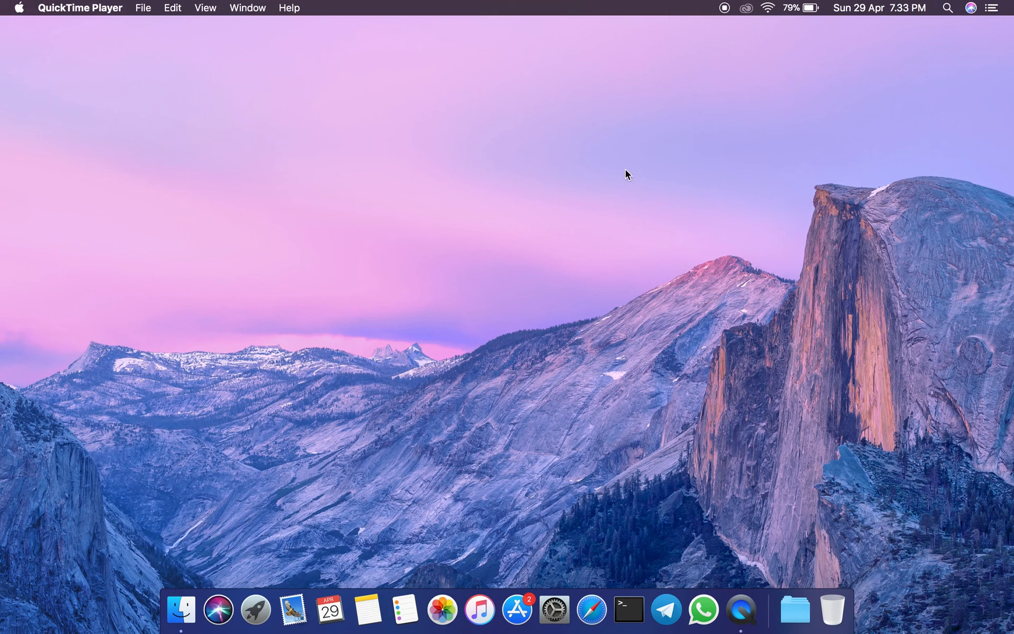
# Connect the computer to the netis_3AAB12 Wi-Fi network and check the active connection.
pyautogui.click(765, 9)
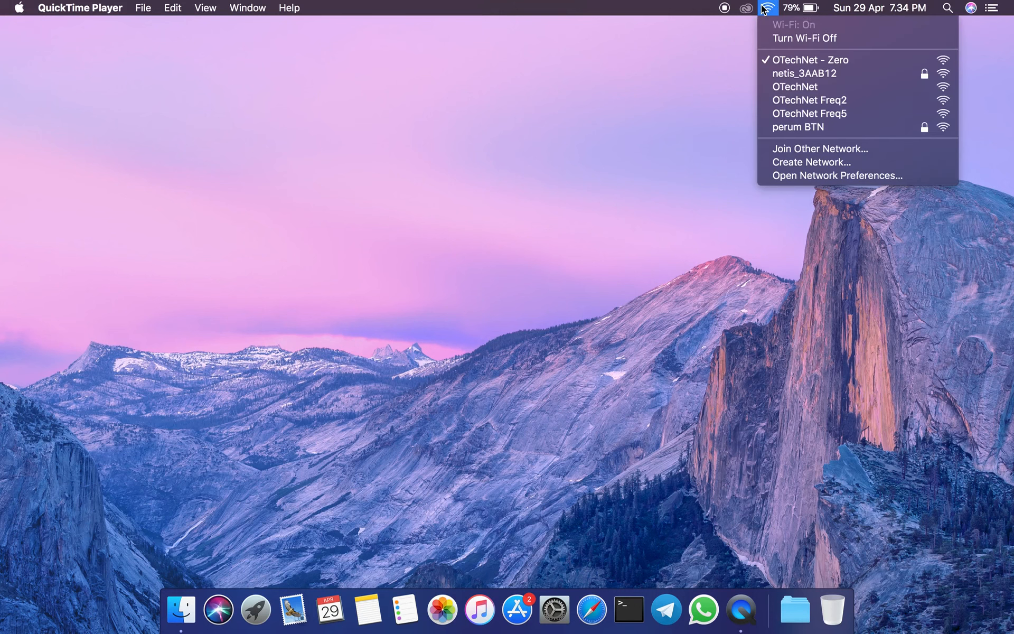
pyautogui.click(793, 78)
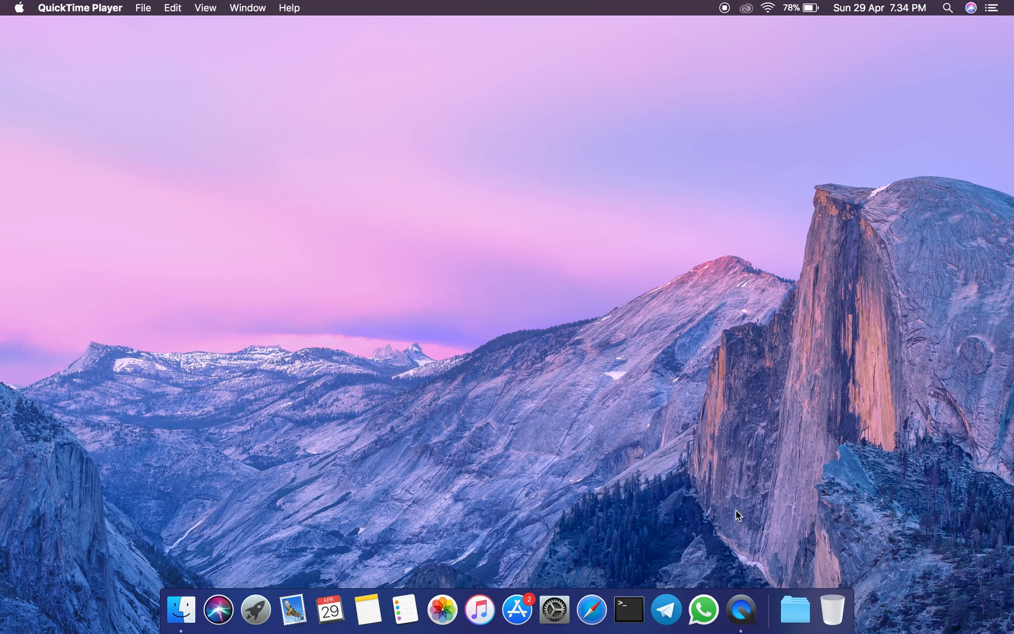
pyautogui.click(758, 11)
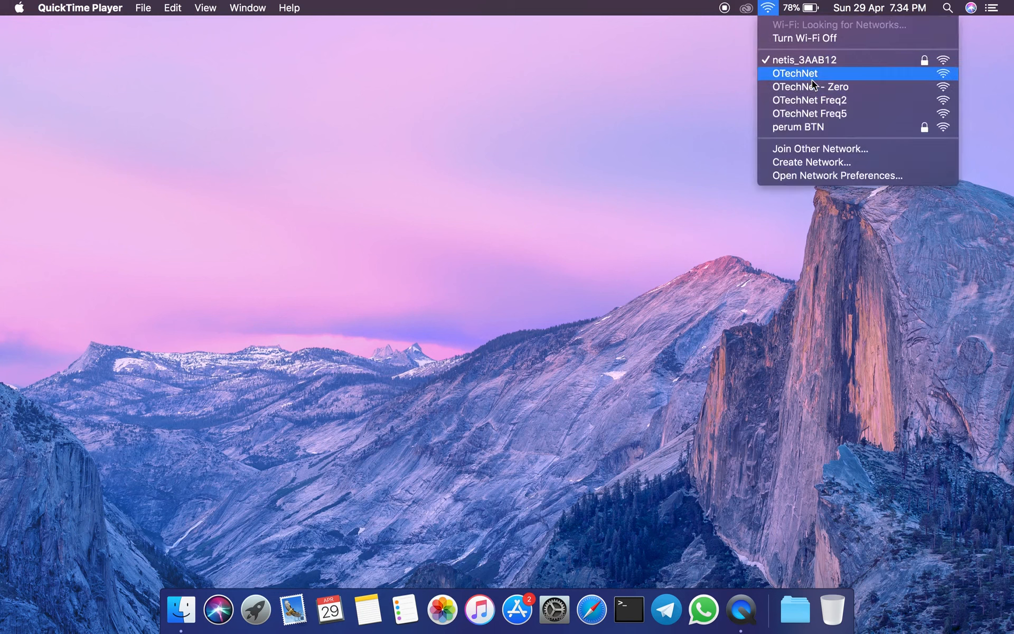
pyautogui.click(566, 289)
# Switch to Safari and open the router's setup page at 192.168.1.1.
pyautogui.click(591, 607)
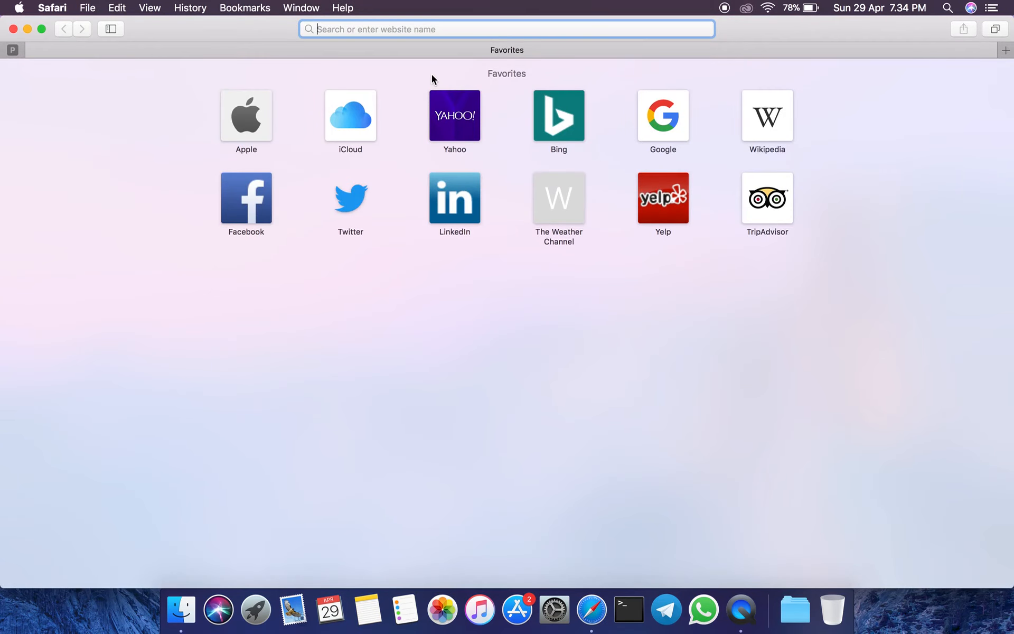
pyautogui.write('192')
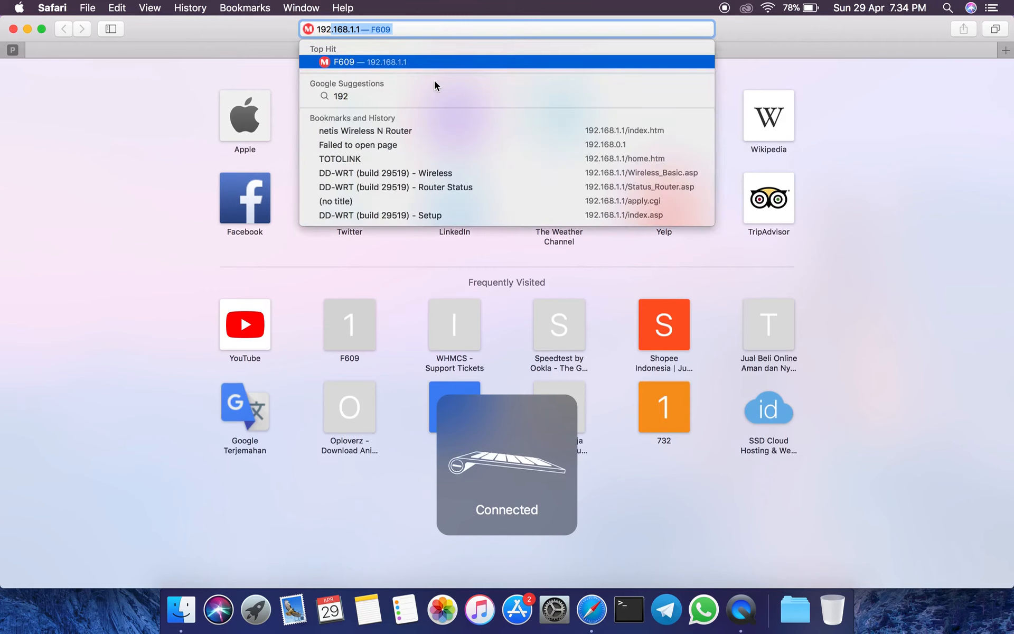
pyautogui.press('Return')
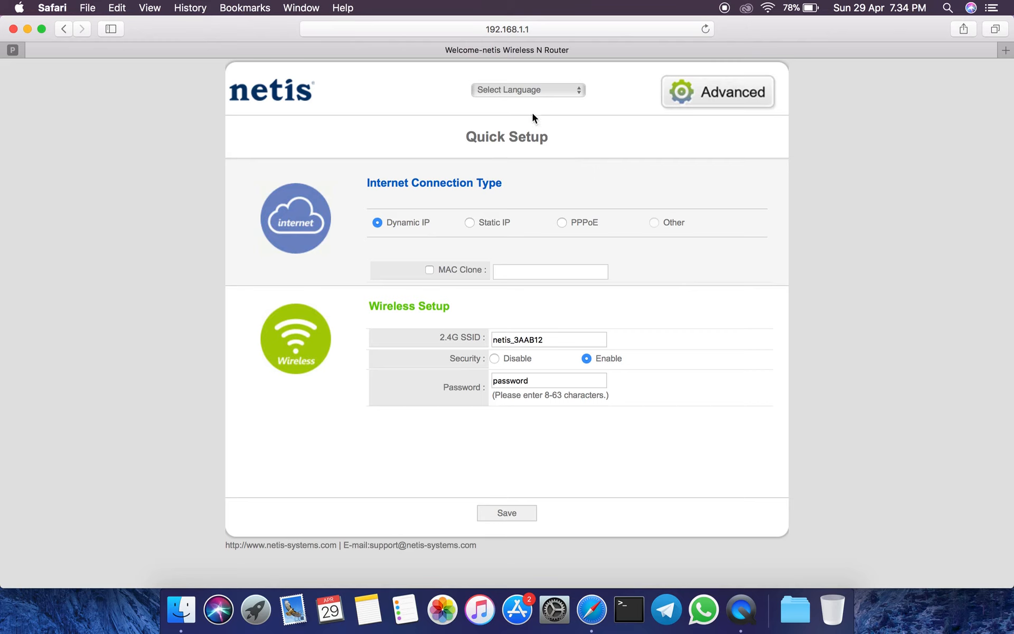
# Review the Quick Setup language choices and the fields for each internet connection type, ending on Dynamic IP.
pyautogui.click(533, 94)
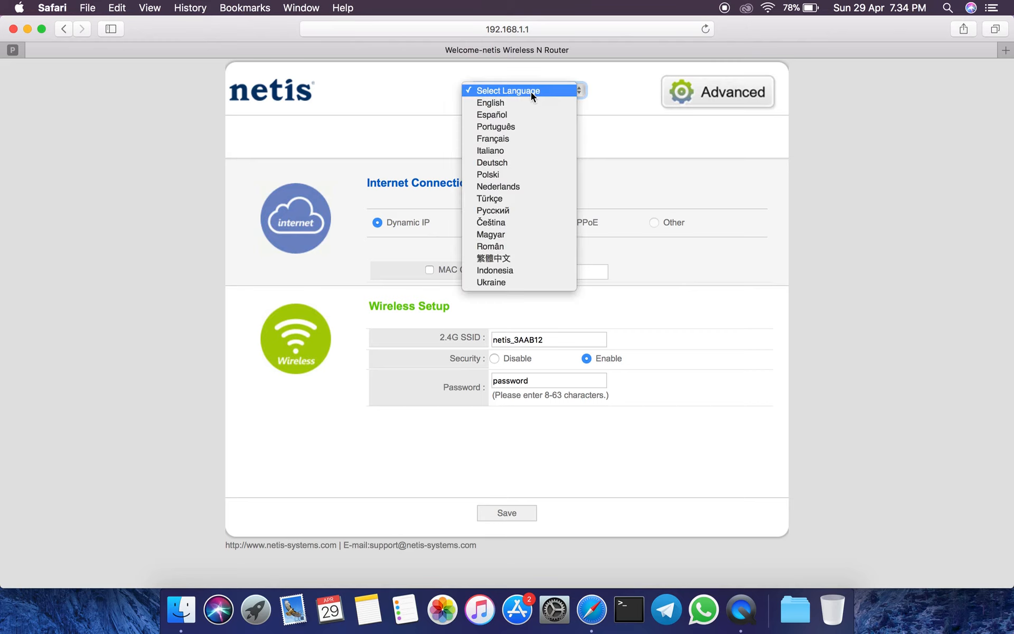
pyautogui.click(669, 163)
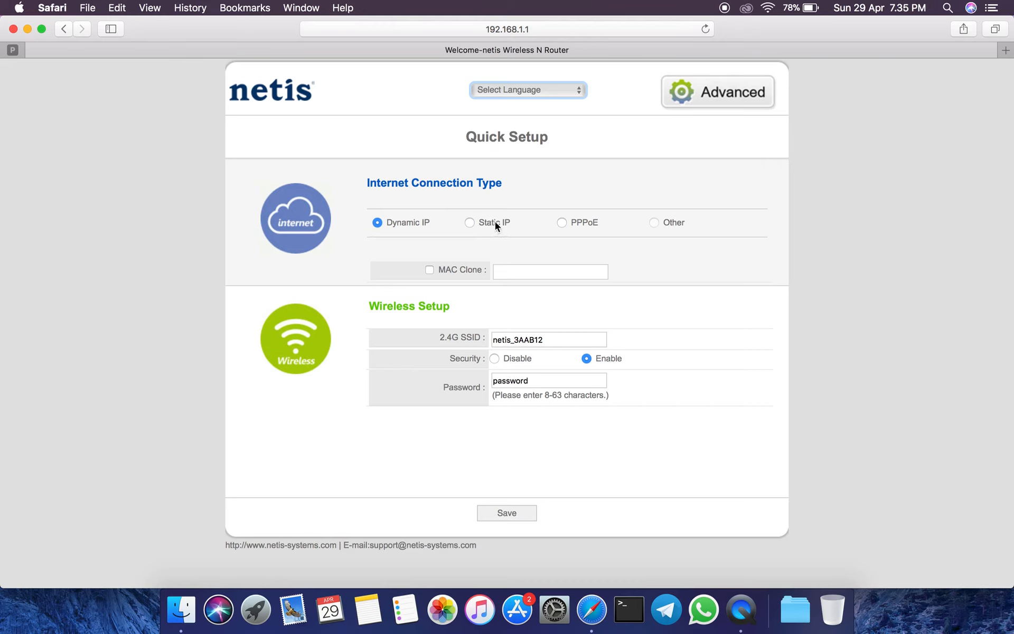
pyautogui.click(470, 222)
pyautogui.click(561, 224)
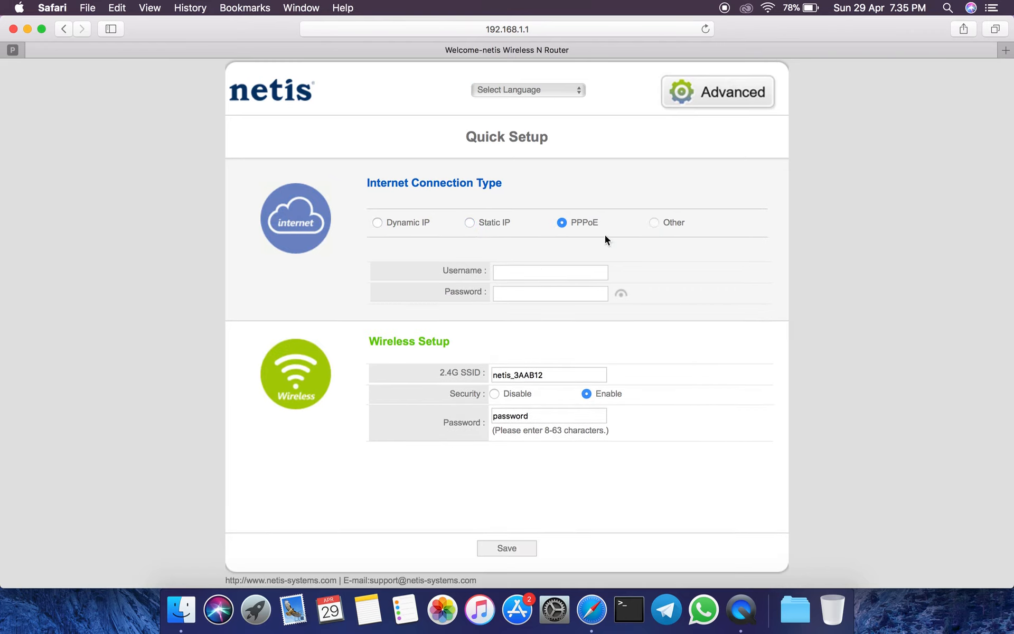
pyautogui.click(651, 225)
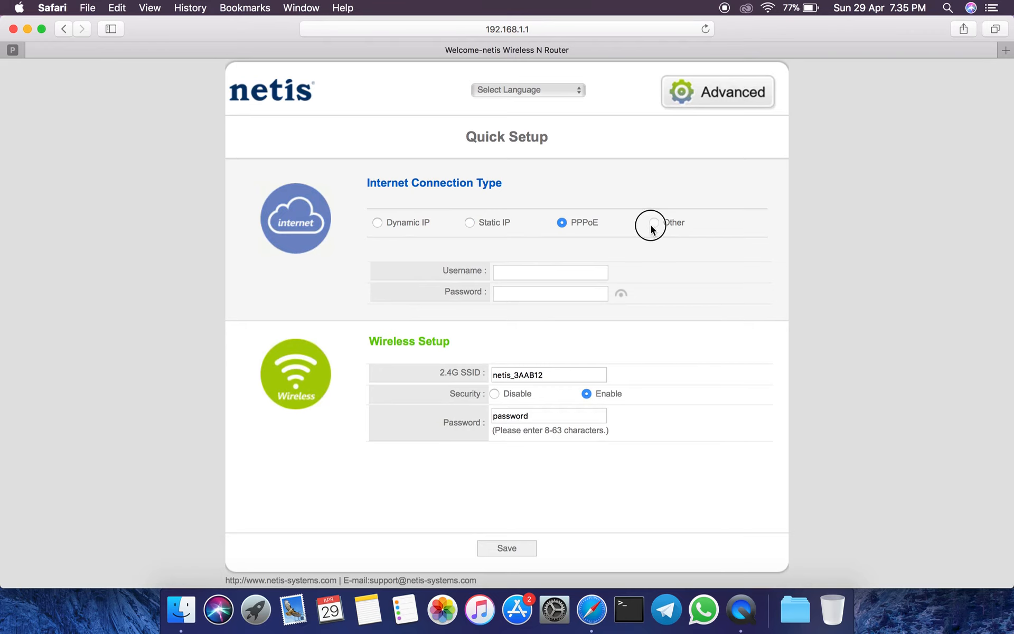
pyautogui.click(469, 222)
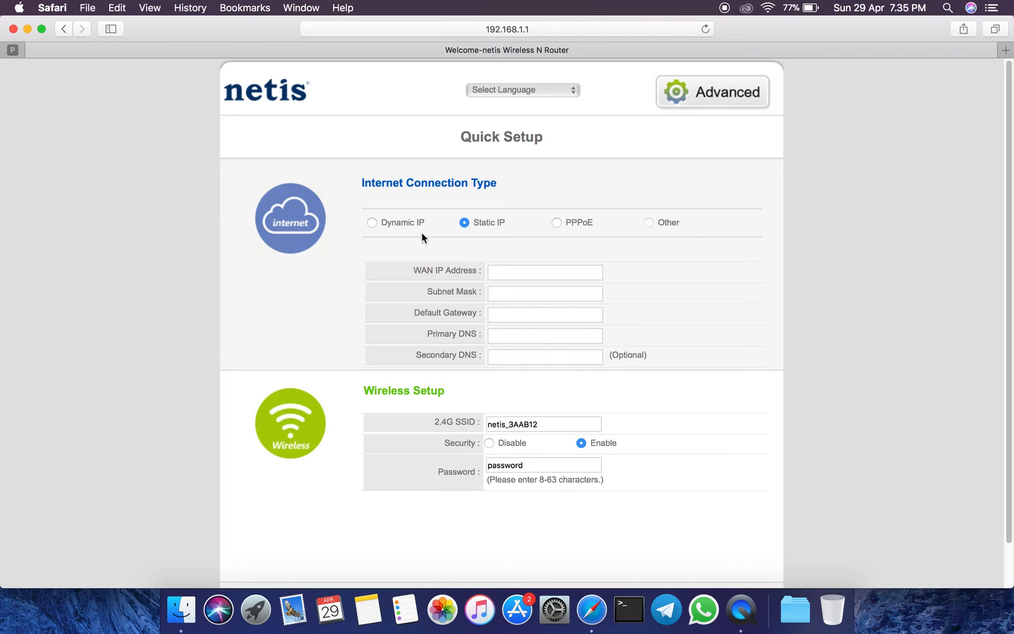
pyautogui.click(377, 223)
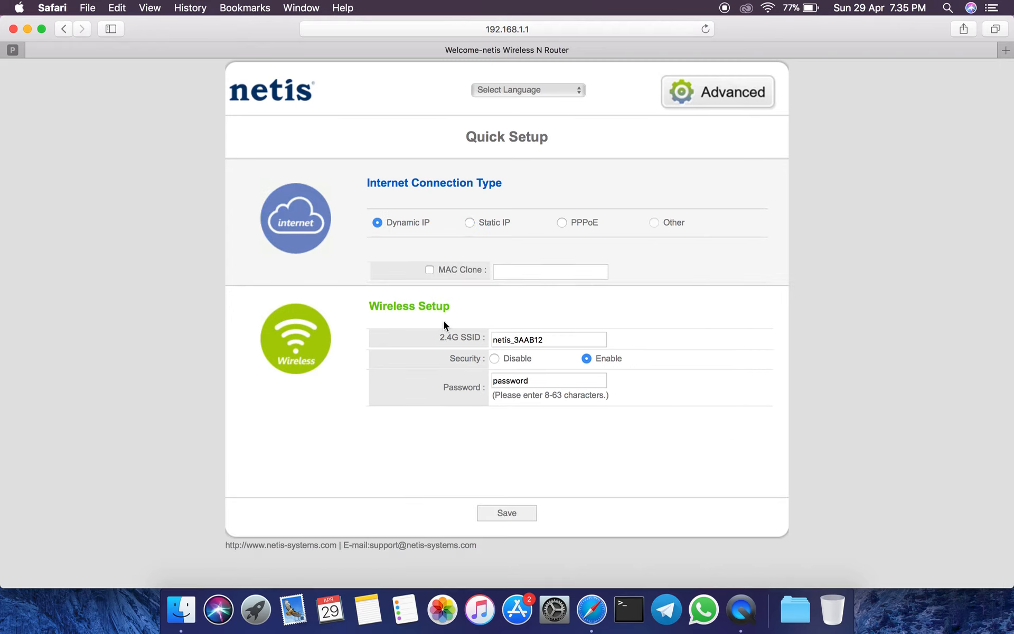
# Examine the 2.4G SSID and password fields under Wireless Setup.
pyautogui.moveTo(370, 305); pyautogui.dragTo(470, 314)
pyautogui.moveTo(559, 338); pyautogui.dragTo(490, 339)
pyautogui.click(595, 326)
pyautogui.moveTo(539, 381); pyautogui.dragTo(494, 381)
pyautogui.click(666, 385)
# Open the advanced settings and review the LAN status and the wired WAN connection types.
pyautogui.click(731, 91)
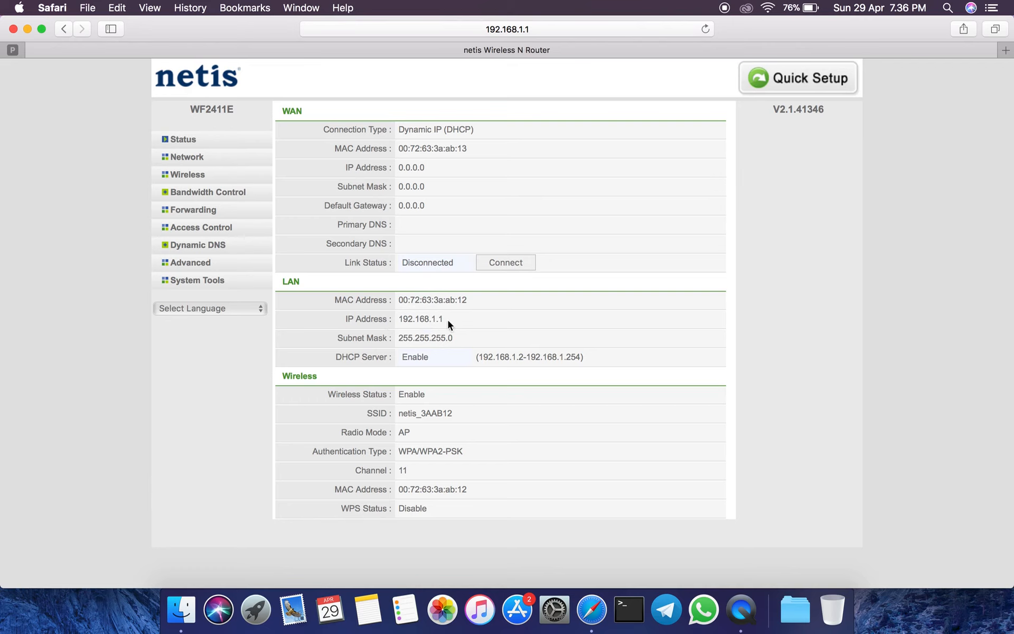
pyautogui.click(393, 320)
pyautogui.click(183, 158)
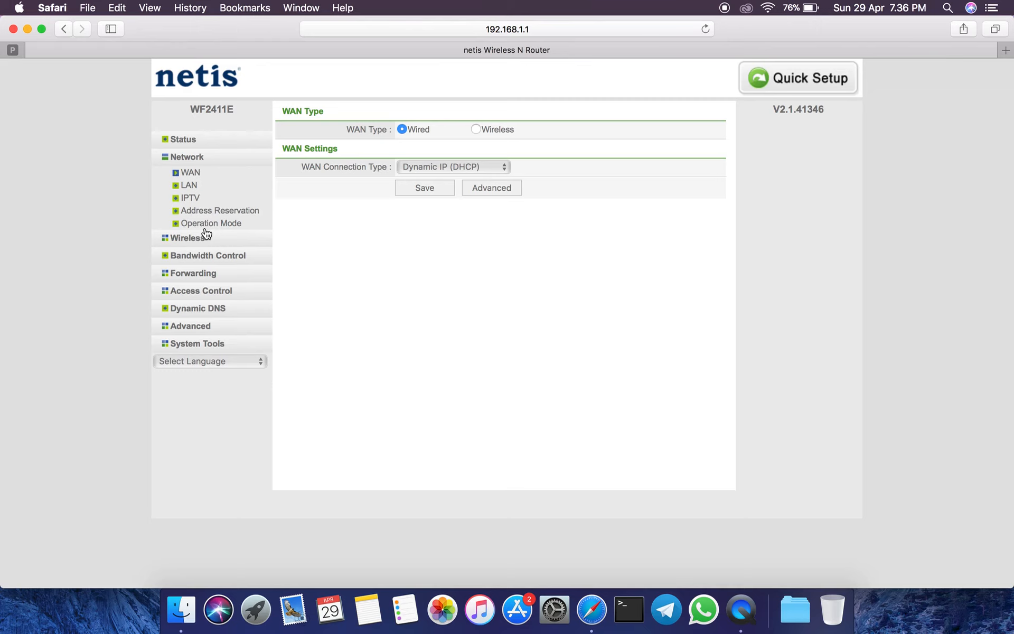
pyautogui.click(186, 173)
pyautogui.click(448, 166)
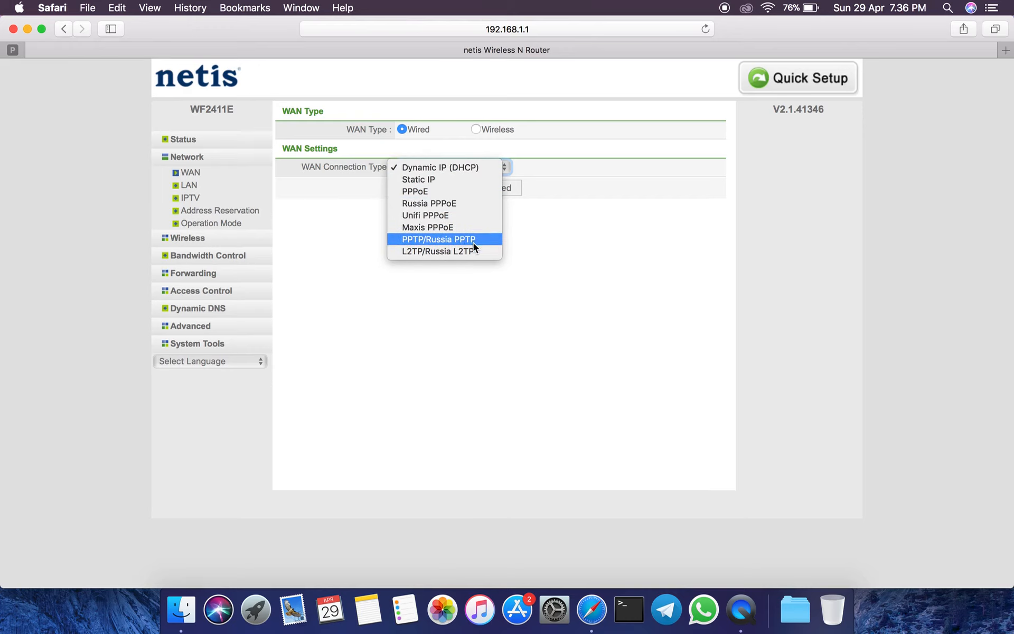
pyautogui.click(584, 199)
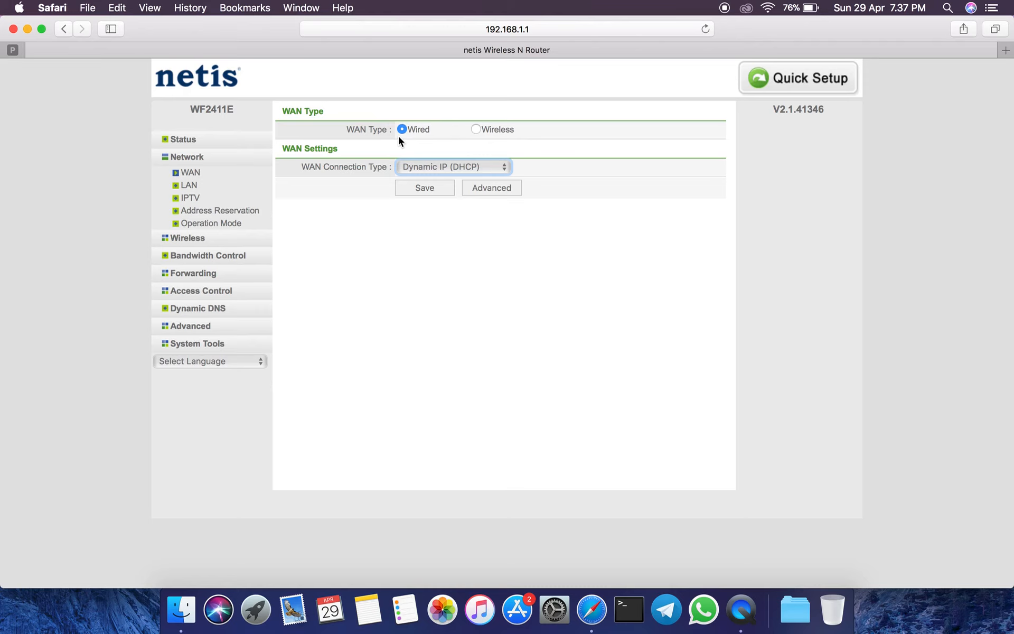
# Choose the Wireless WAN type and scan for nearby access points in the WISP settings, closing the scan list without connecting.
pyautogui.click(476, 130)
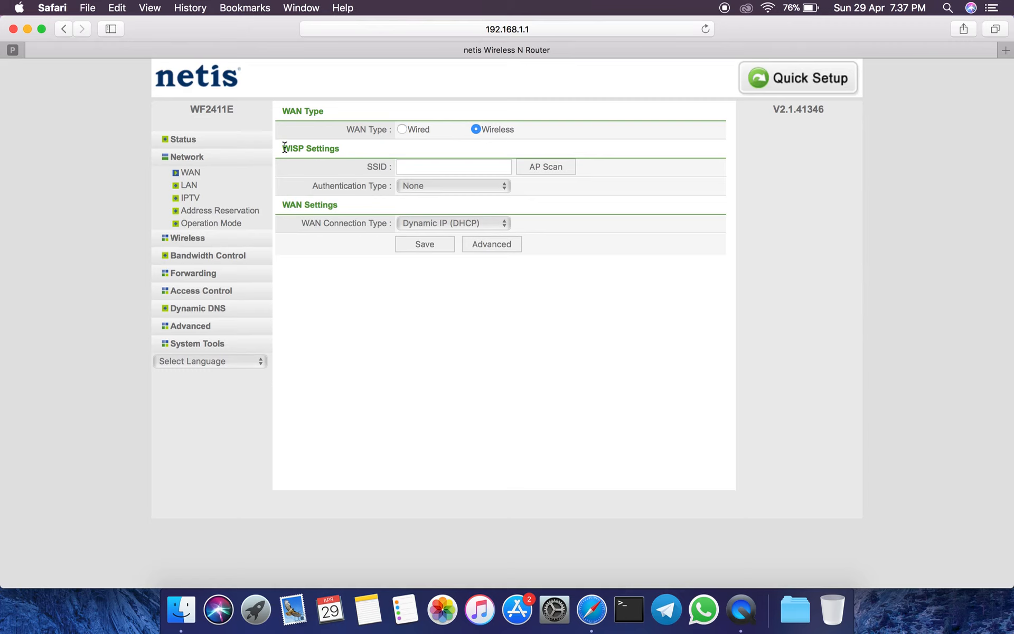
pyautogui.moveTo(285, 147); pyautogui.dragTo(384, 158)
pyautogui.click(539, 178)
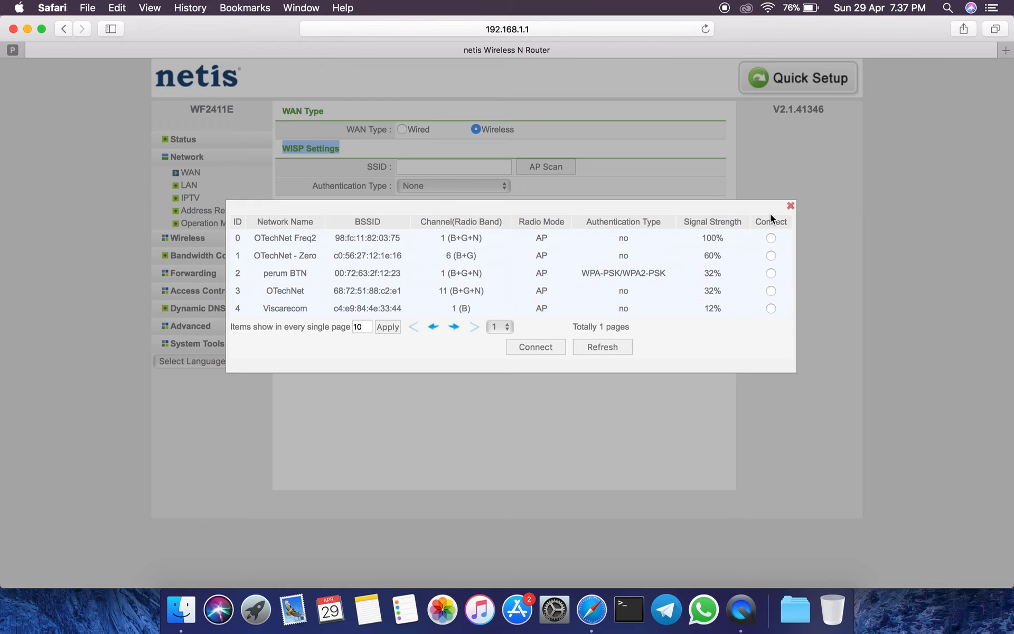
pyautogui.click(790, 206)
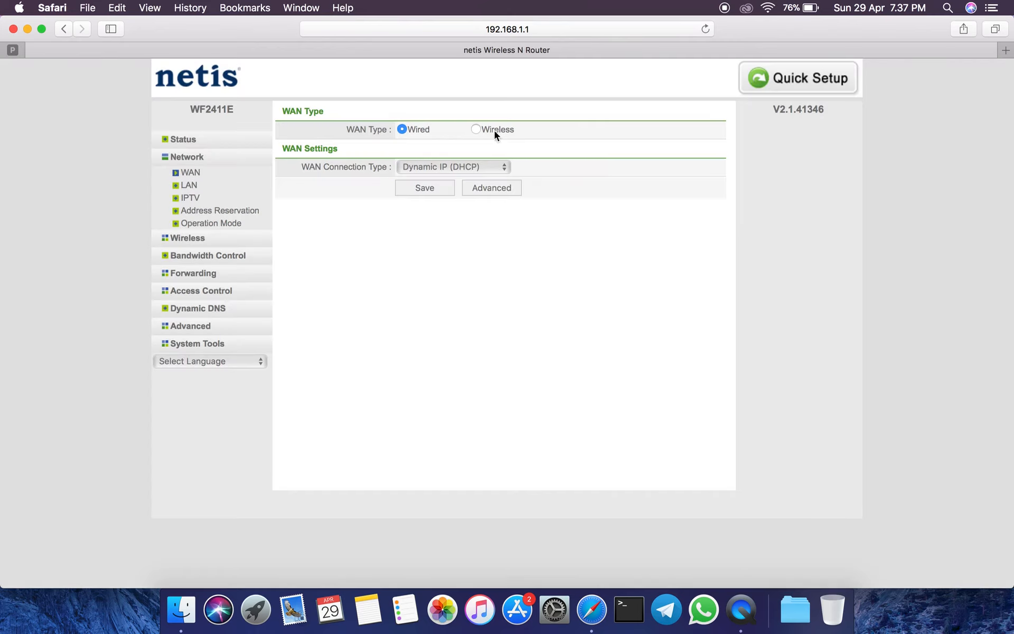
# Choose the Wireless WAN type again and review its available WAN connection types.
pyautogui.click(476, 129)
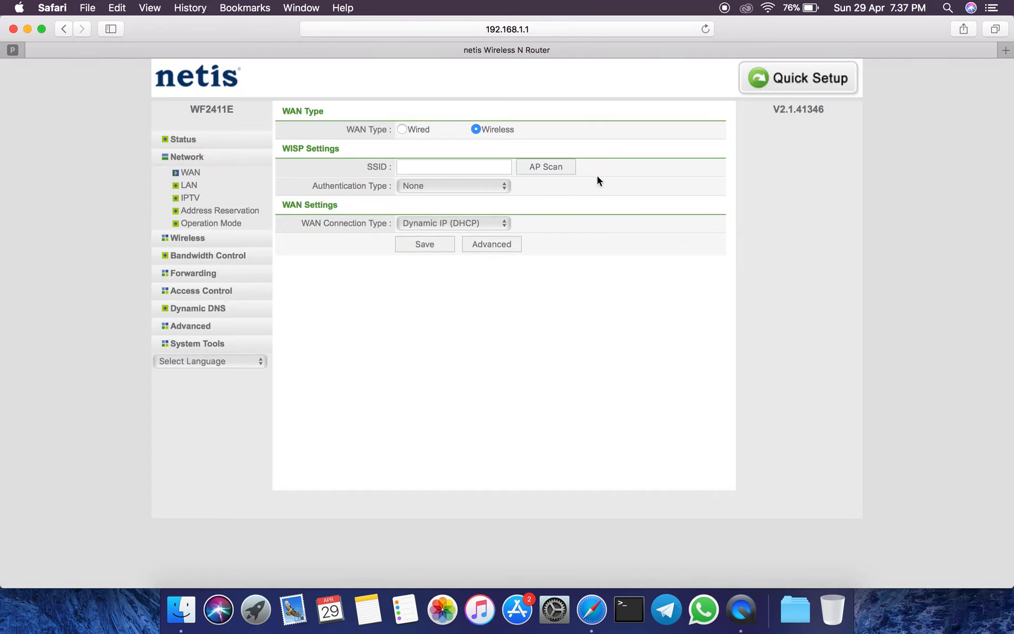
pyautogui.click(502, 223)
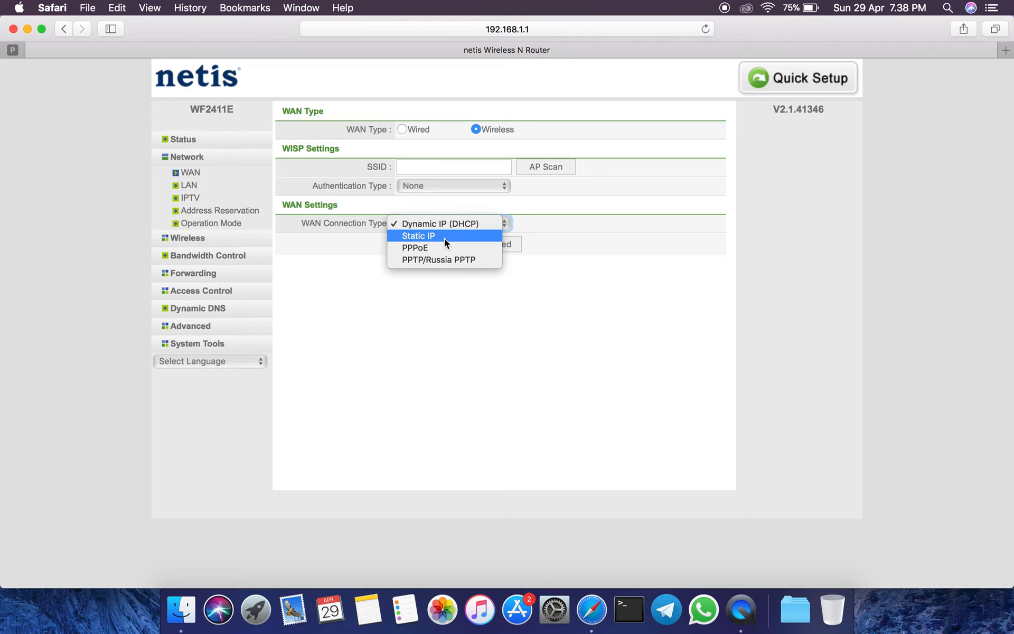
pyautogui.click(594, 249)
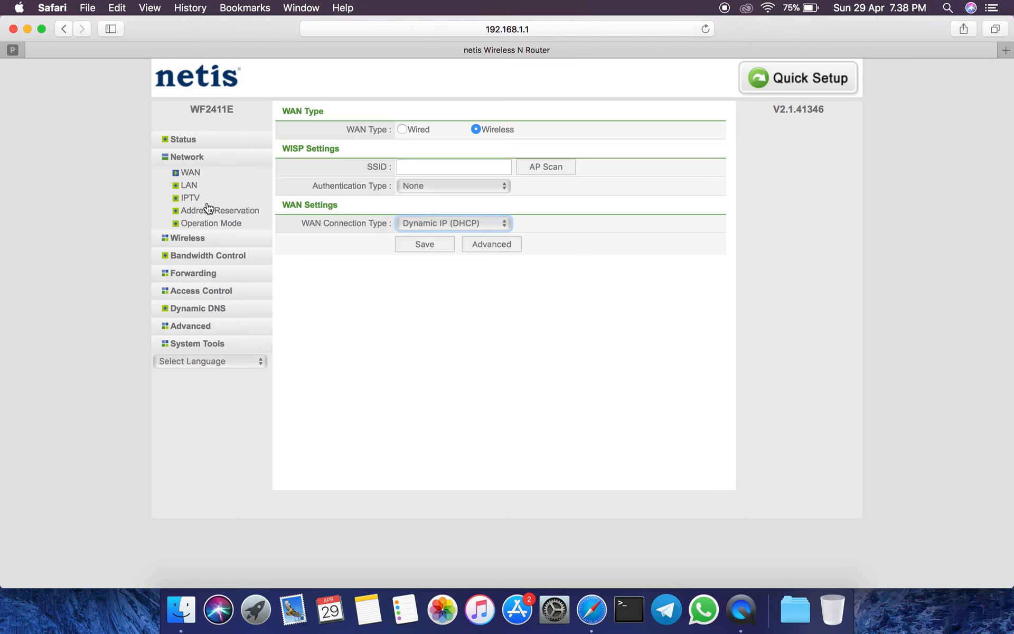
# Examine the LAN settings, including the router's IP address and the DHCP client list.
pyautogui.click(189, 186)
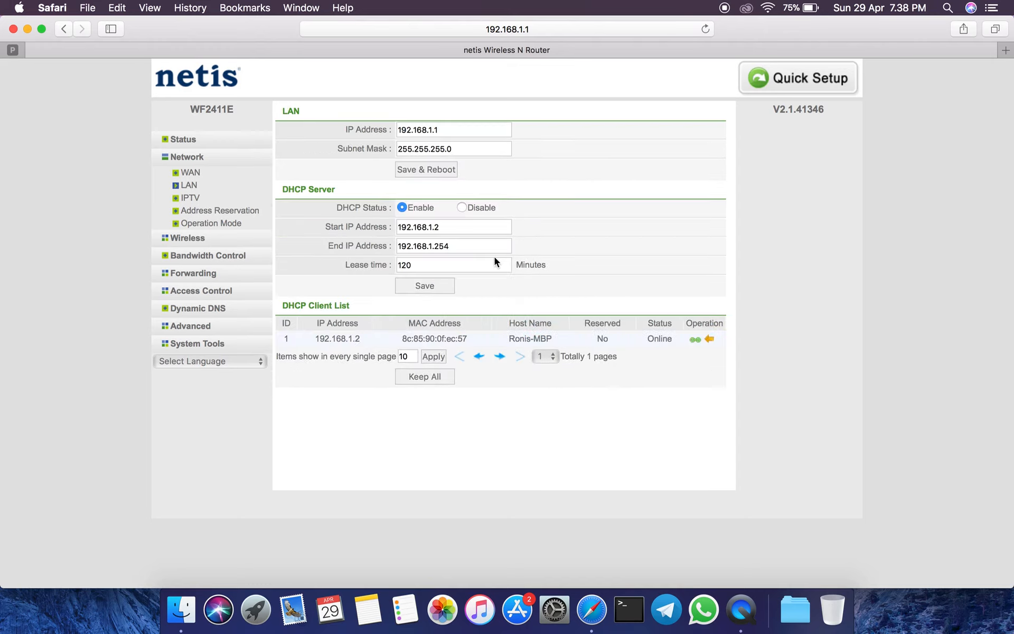
pyautogui.moveTo(455, 129); pyautogui.dragTo(397, 130)
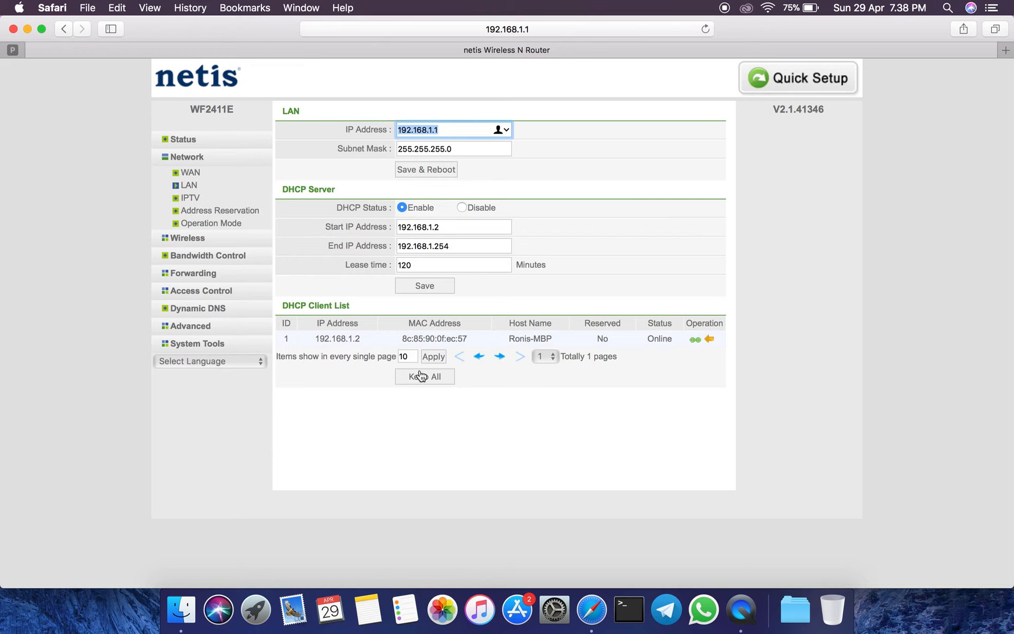
pyautogui.moveTo(282, 305); pyautogui.dragTo(364, 306)
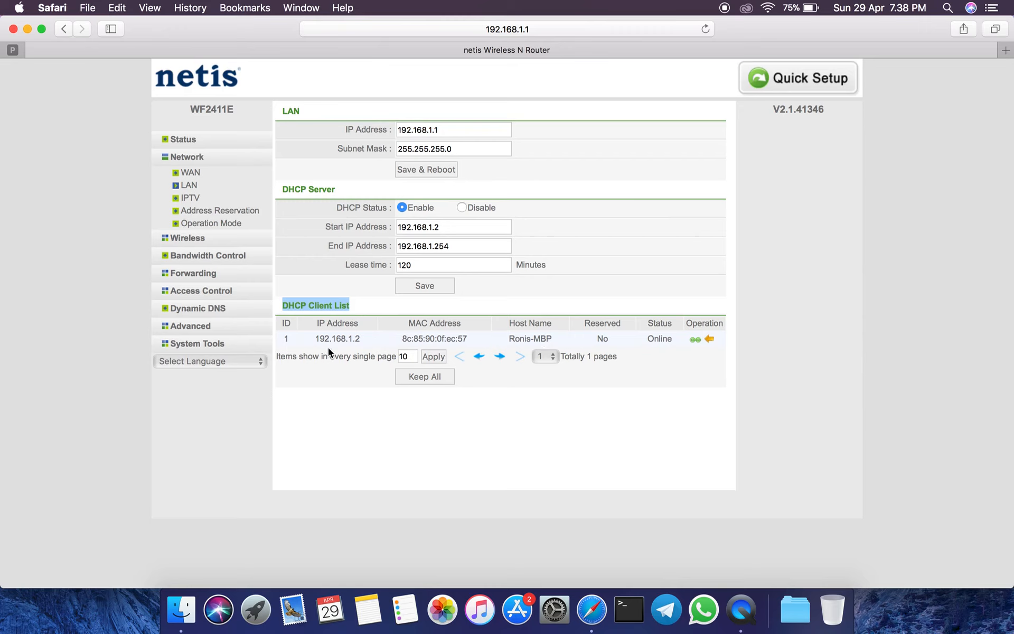
pyautogui.moveTo(312, 341); pyautogui.dragTo(377, 342)
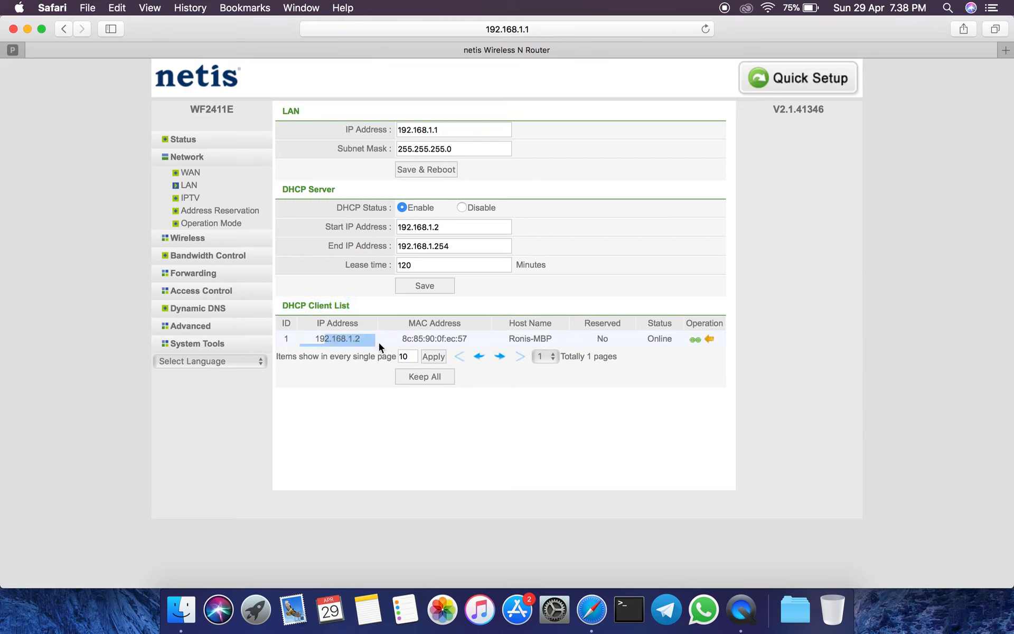
pyautogui.click(375, 351)
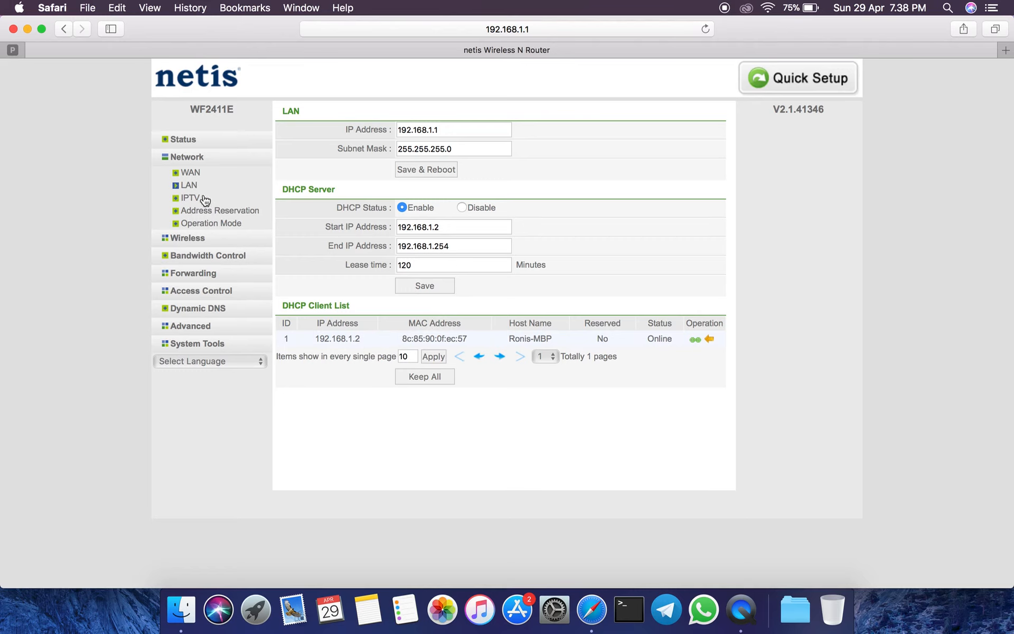
# Review the available modes in the IPTV settings without changing the current one.
pyautogui.click(186, 199)
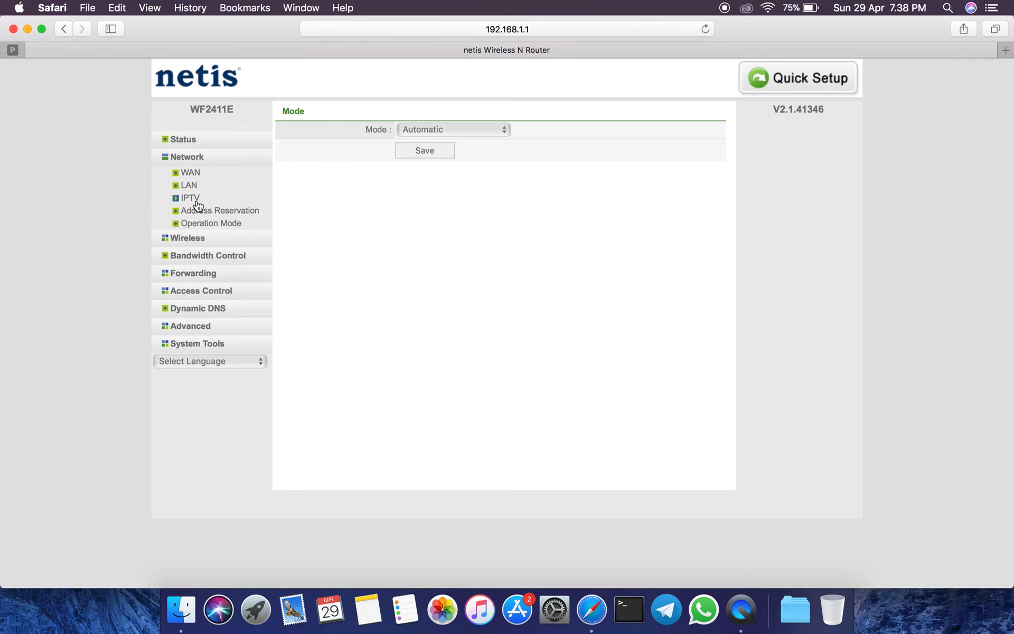
pyautogui.click(485, 136)
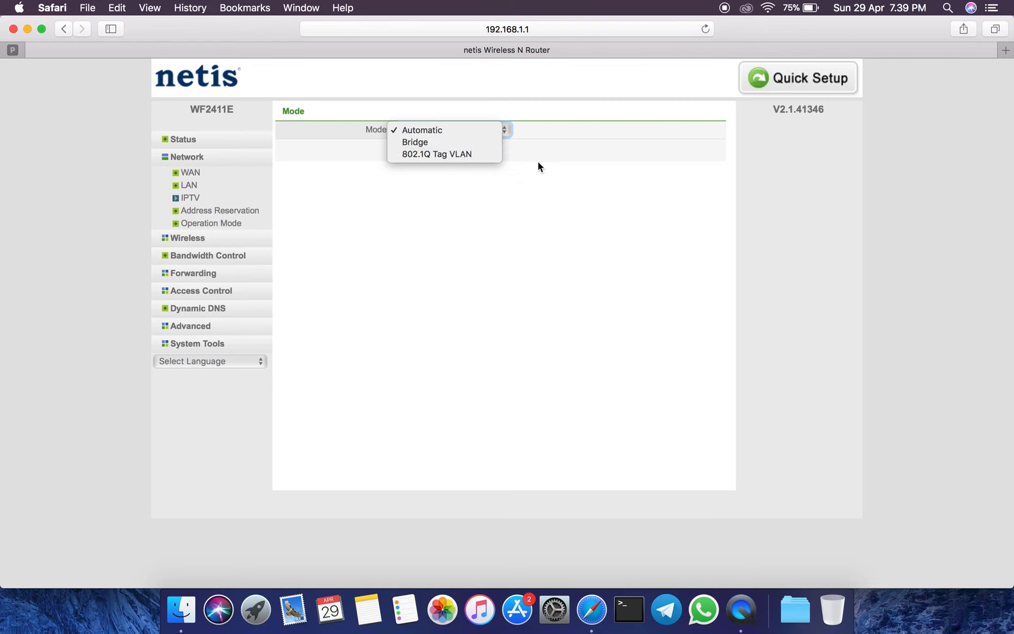
pyautogui.click(540, 204)
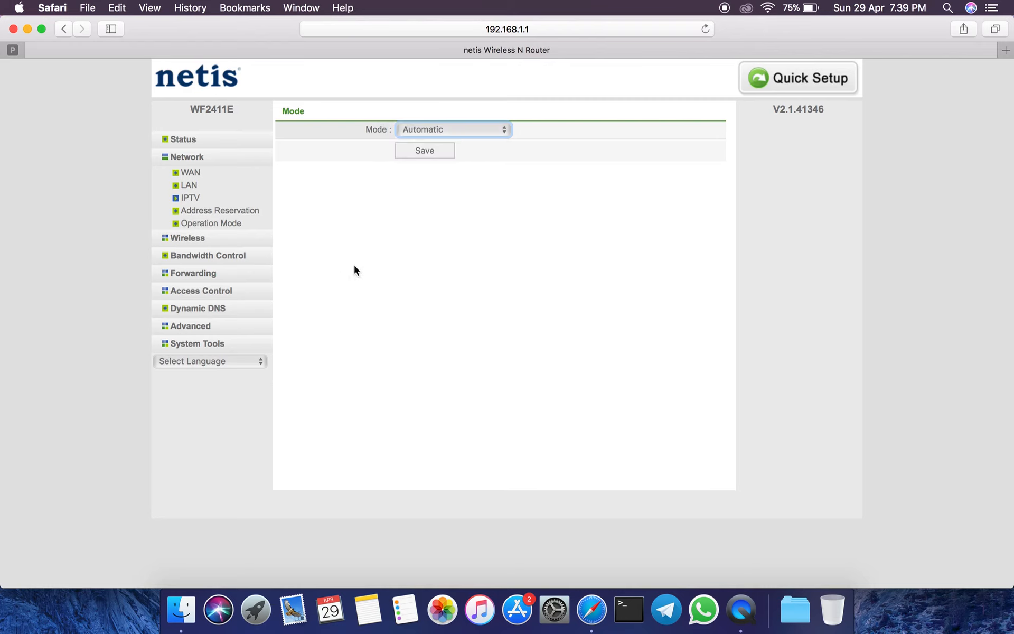
# Examine the MAC address, IP address and description fields of the Address Reservation form.
pyautogui.click(211, 212)
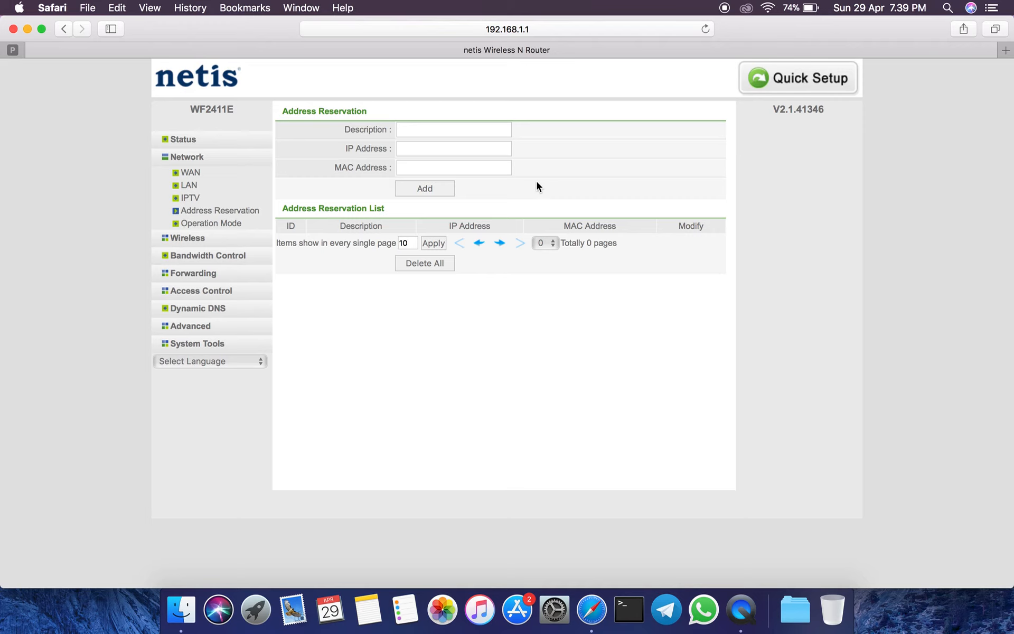
pyautogui.click(418, 167)
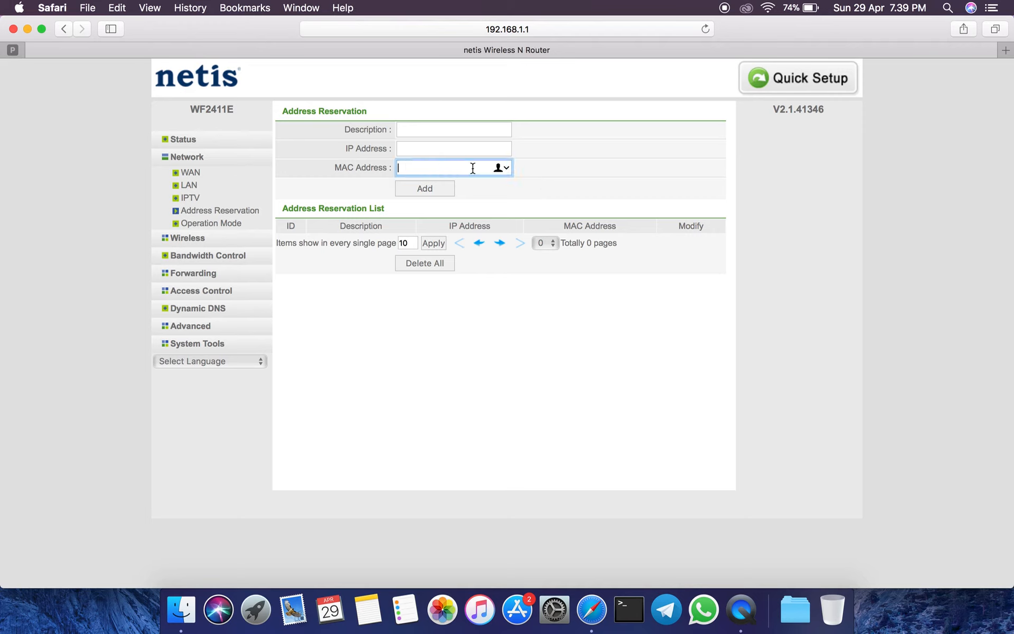
pyautogui.click(466, 149)
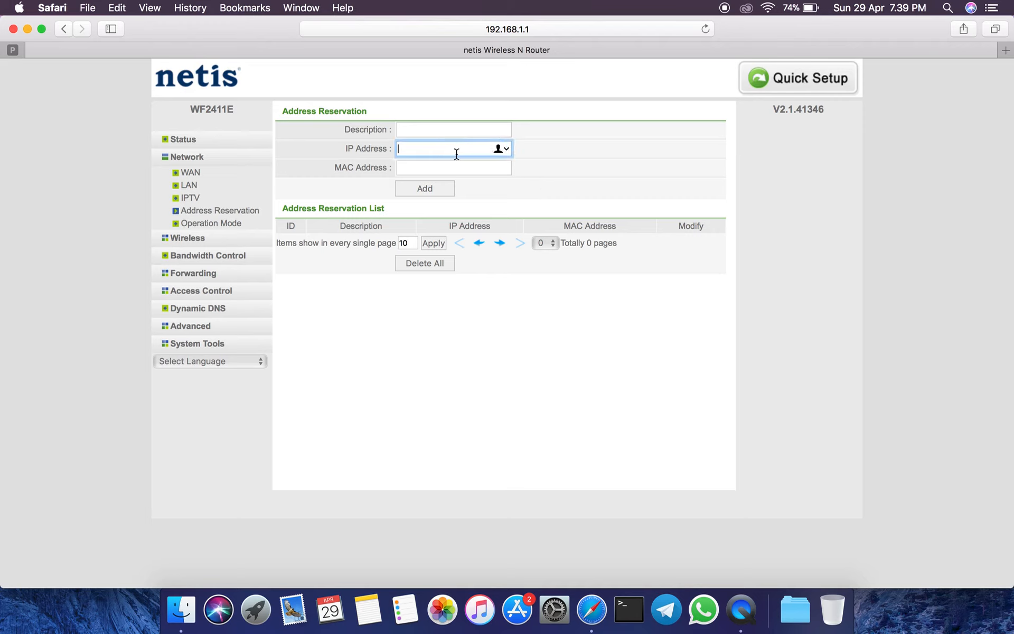
pyautogui.click(479, 129)
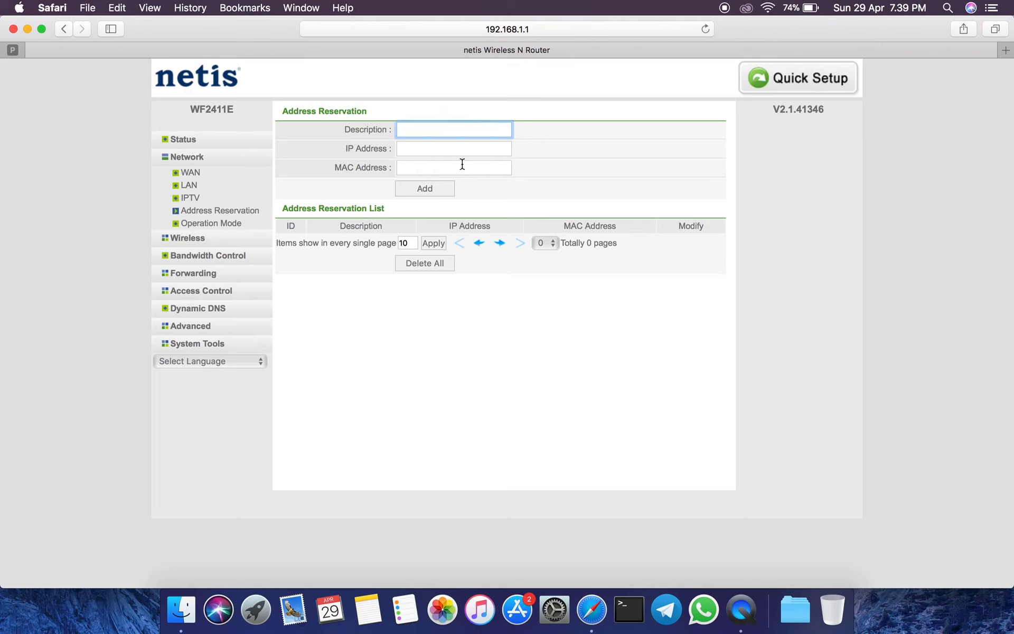
# Compare the Router and Bridge options in the Operation Mode settings, ending on Router mode.
pyautogui.click(195, 225)
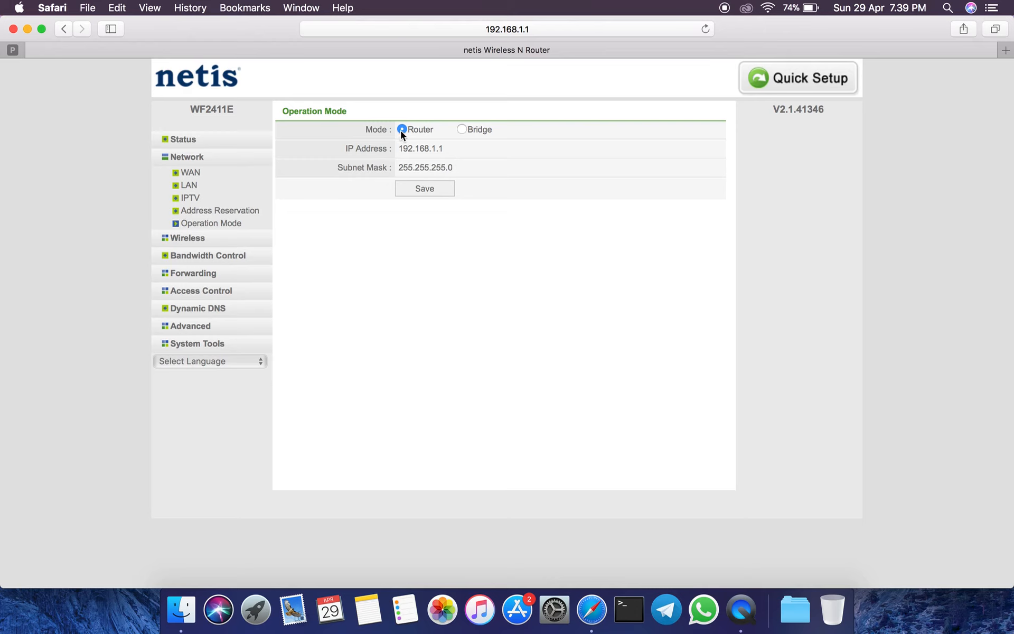
pyautogui.click(461, 129)
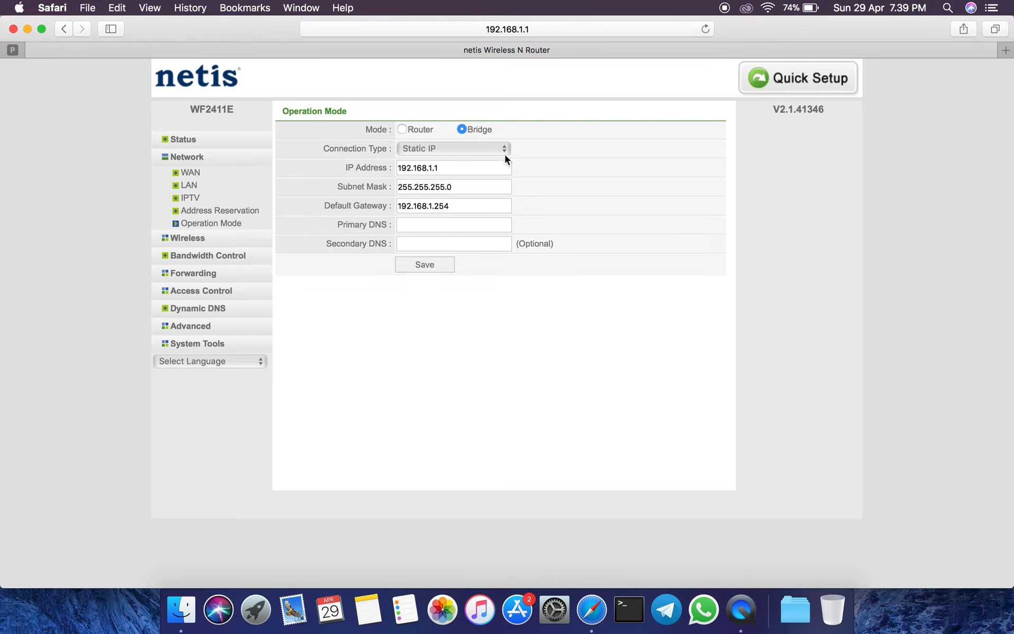
pyautogui.click(402, 130)
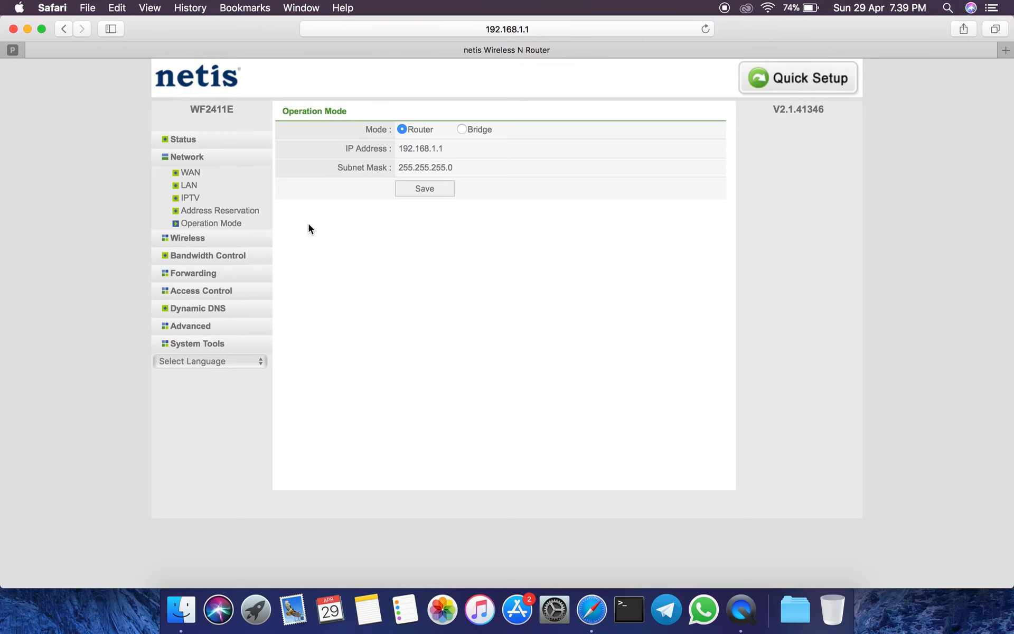
# Review the Wireless Settings, including the available radio modes and the 20MHz channel width option, ending on Access Point and 40MHz.
pyautogui.click(241, 242)
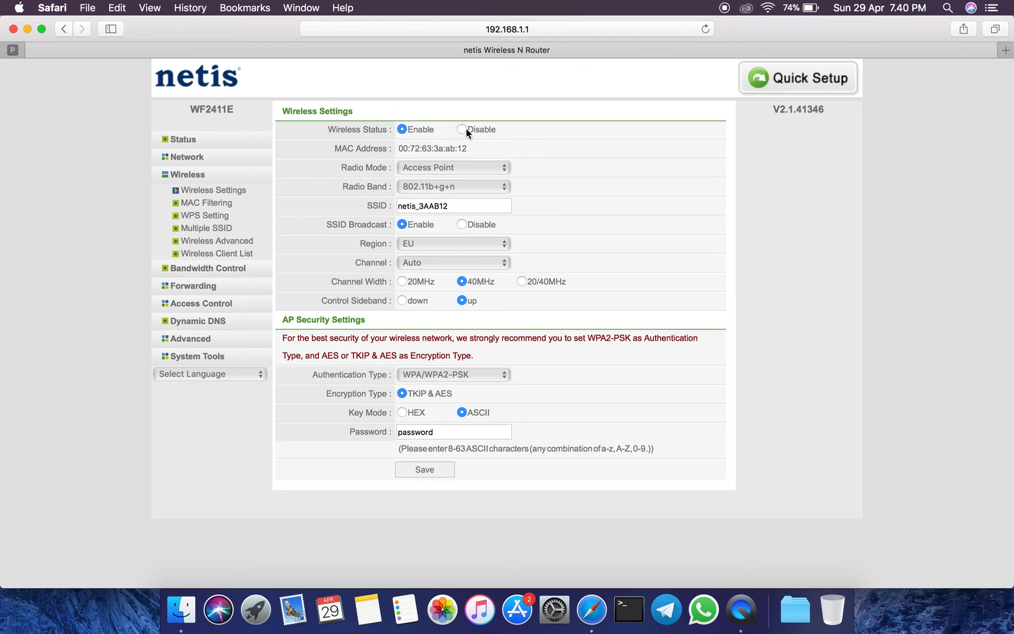
pyautogui.click(460, 169)
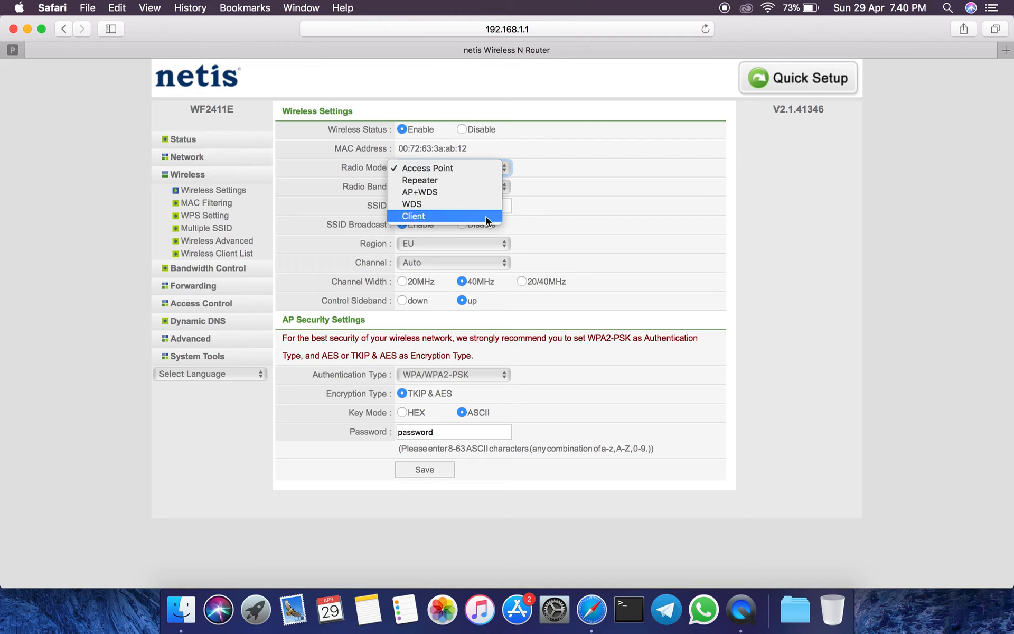
pyautogui.click(608, 236)
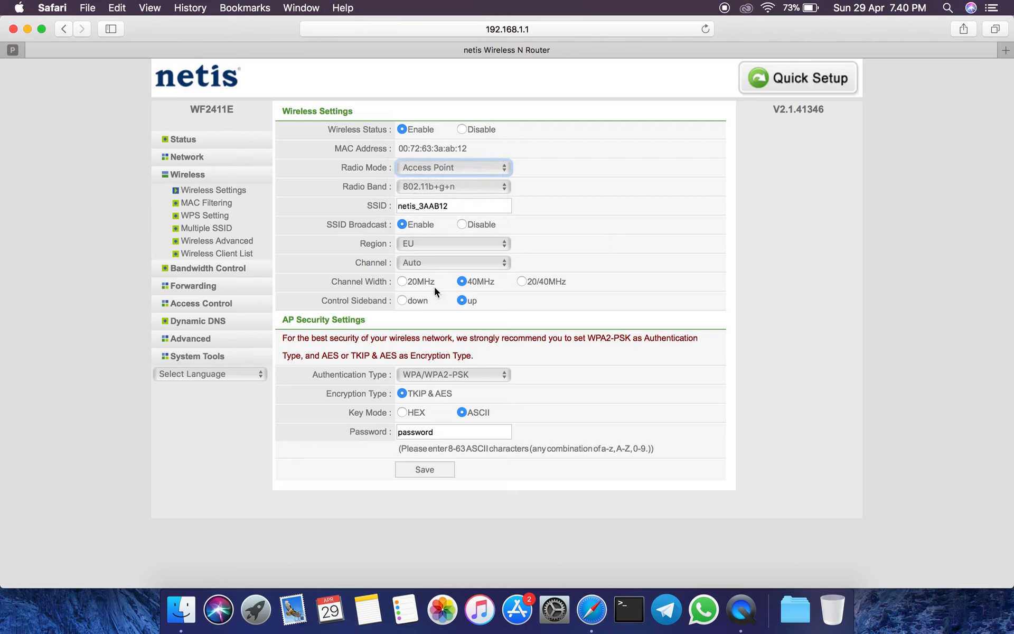
pyautogui.click(402, 282)
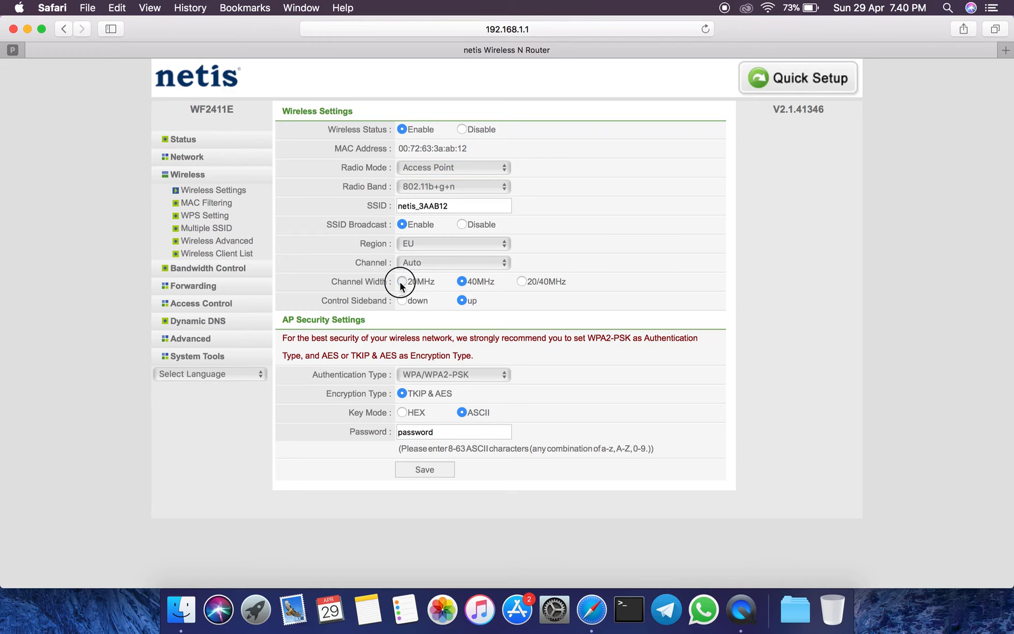
pyautogui.click(465, 283)
# Examine the wireless MAC filtering rules and list, and the WPS settings including the PIN code field.
pyautogui.click(214, 203)
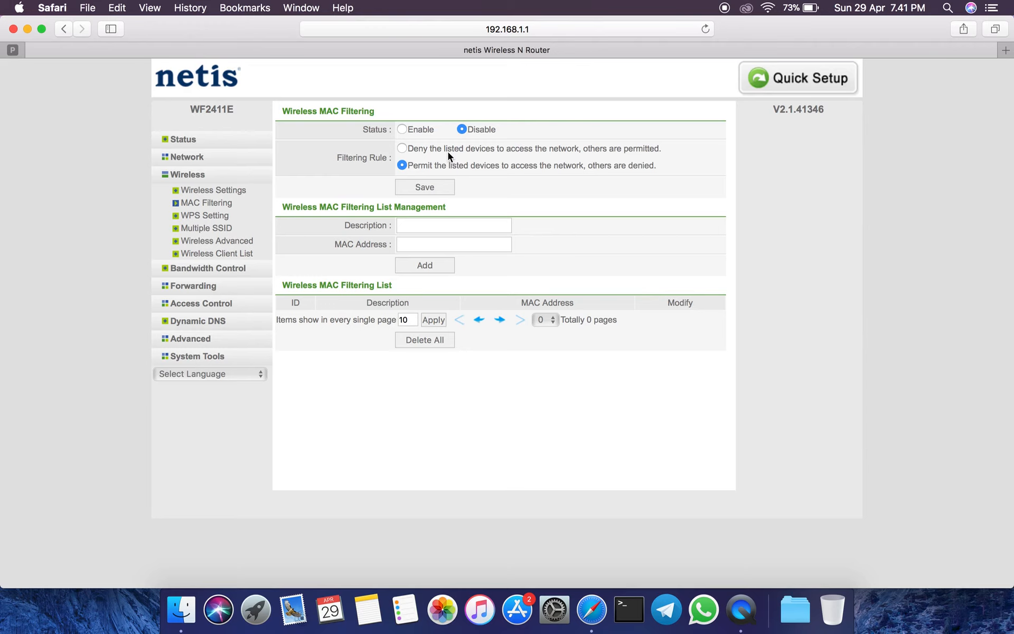
pyautogui.moveTo(283, 285); pyautogui.dragTo(415, 289)
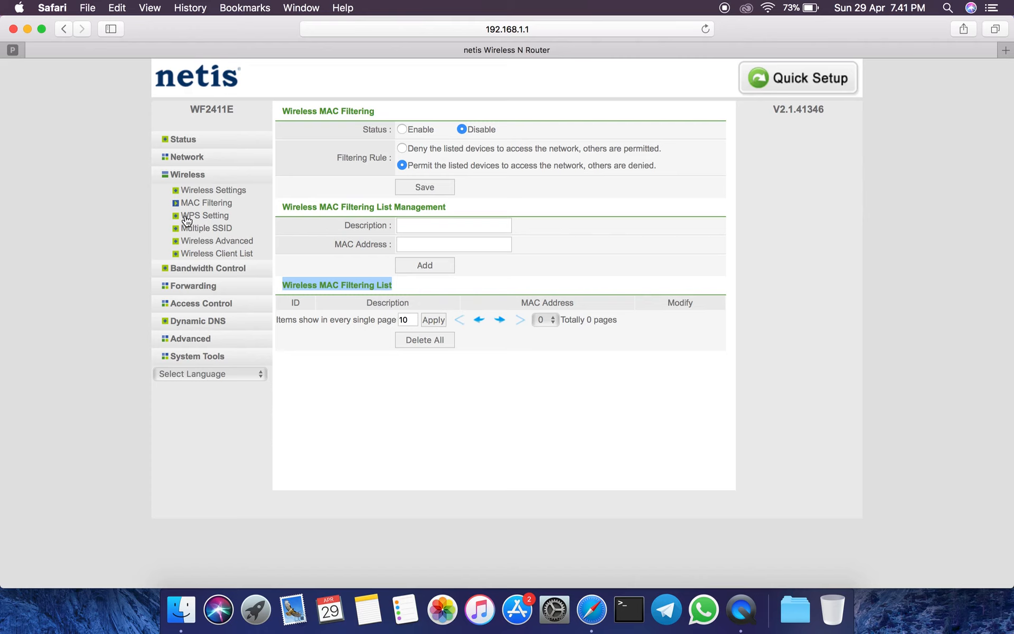
pyautogui.click(220, 216)
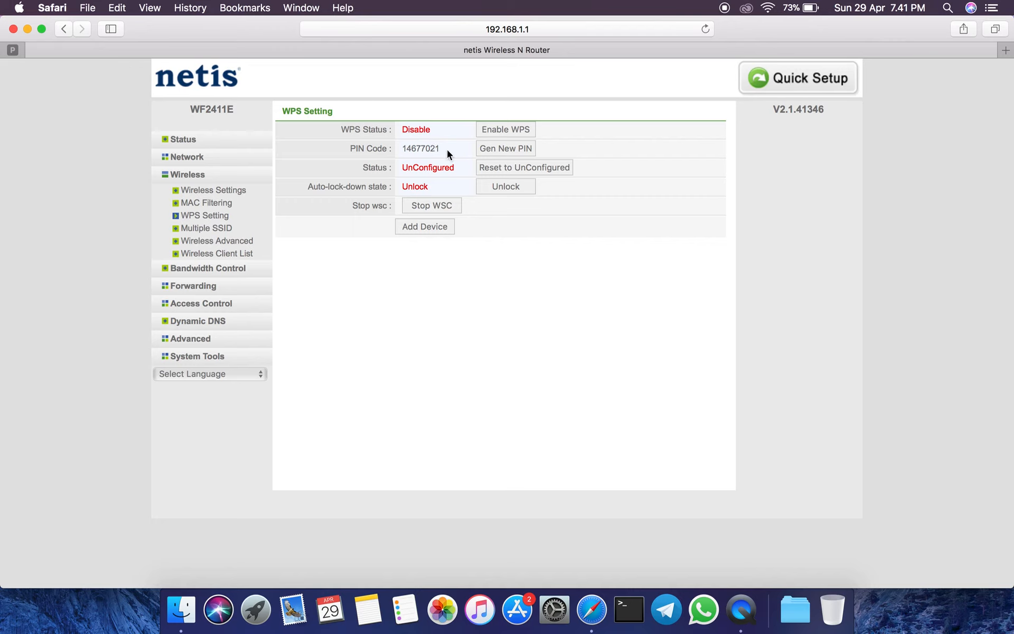
pyautogui.moveTo(449, 153); pyautogui.dragTo(394, 152)
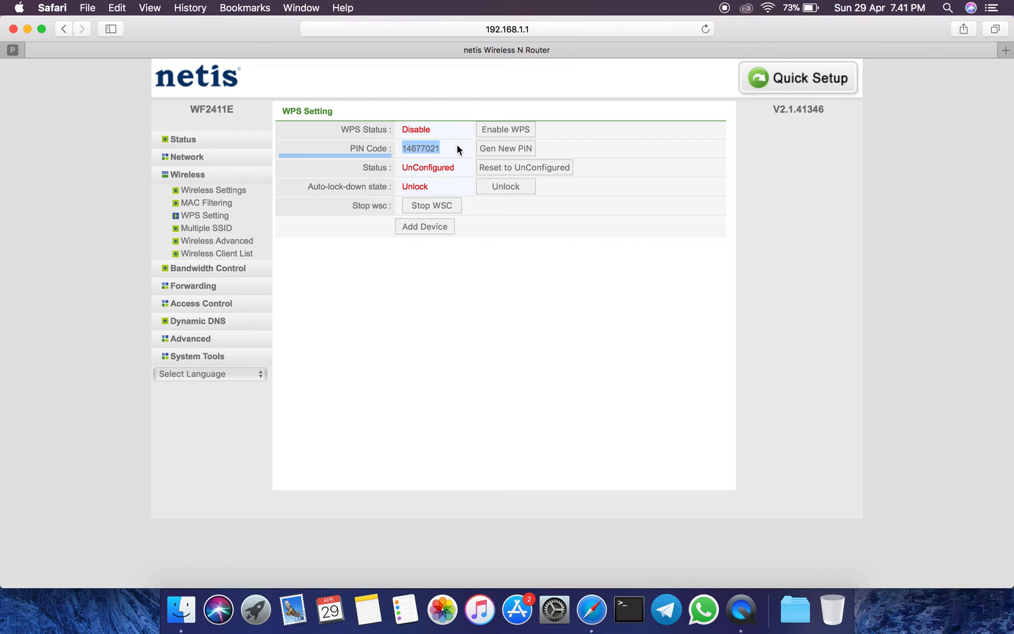
pyautogui.click(426, 145)
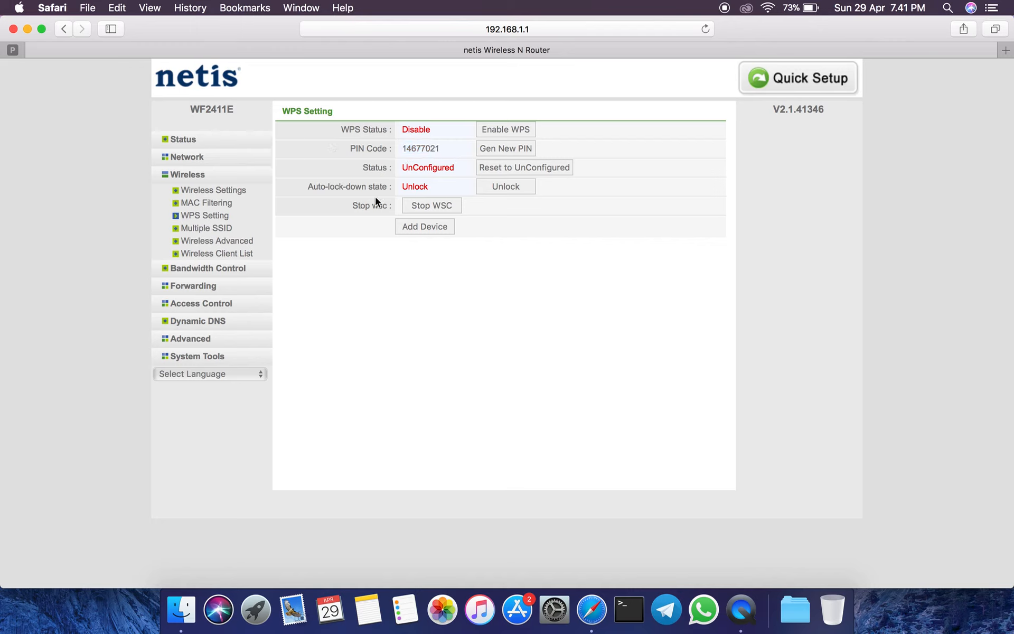
# Review the Multiple SSID settings and the access points available for selection, keeping AP1 selected.
pyautogui.click(205, 228)
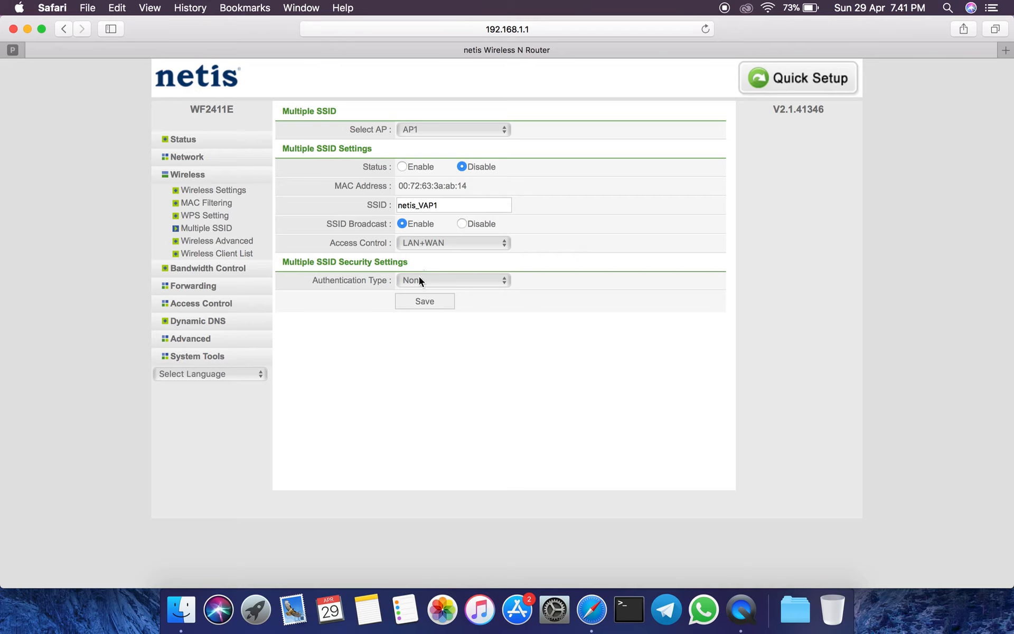
pyautogui.click(506, 128)
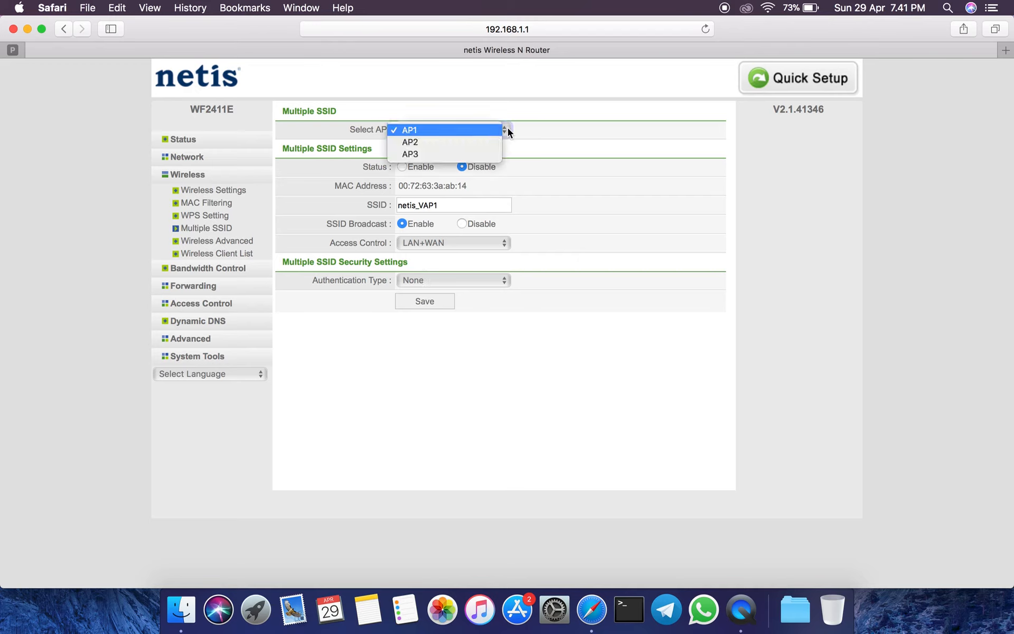
pyautogui.click(462, 156)
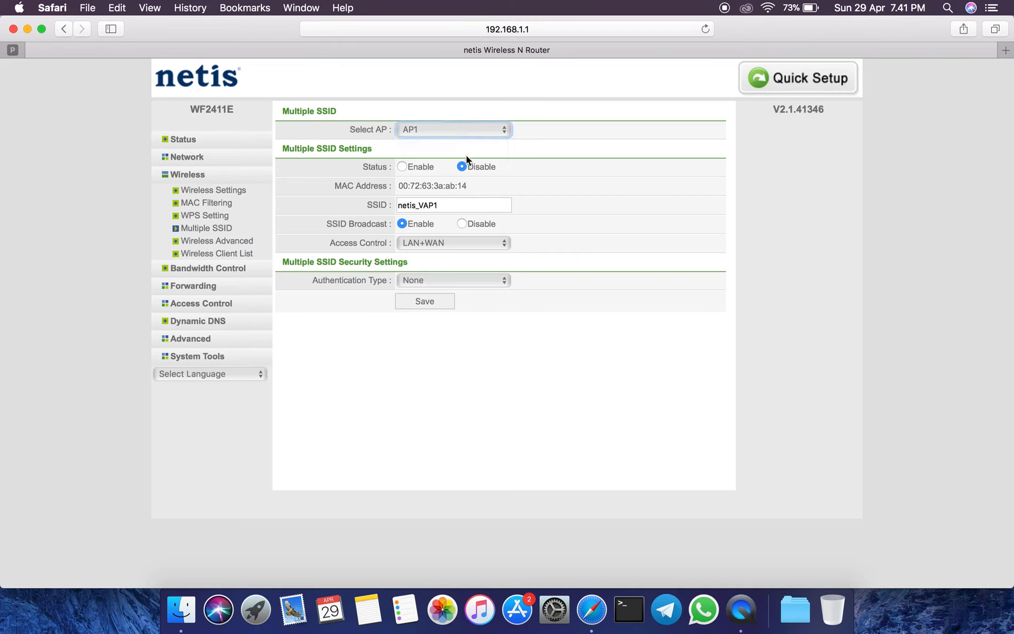
pyautogui.click(482, 132)
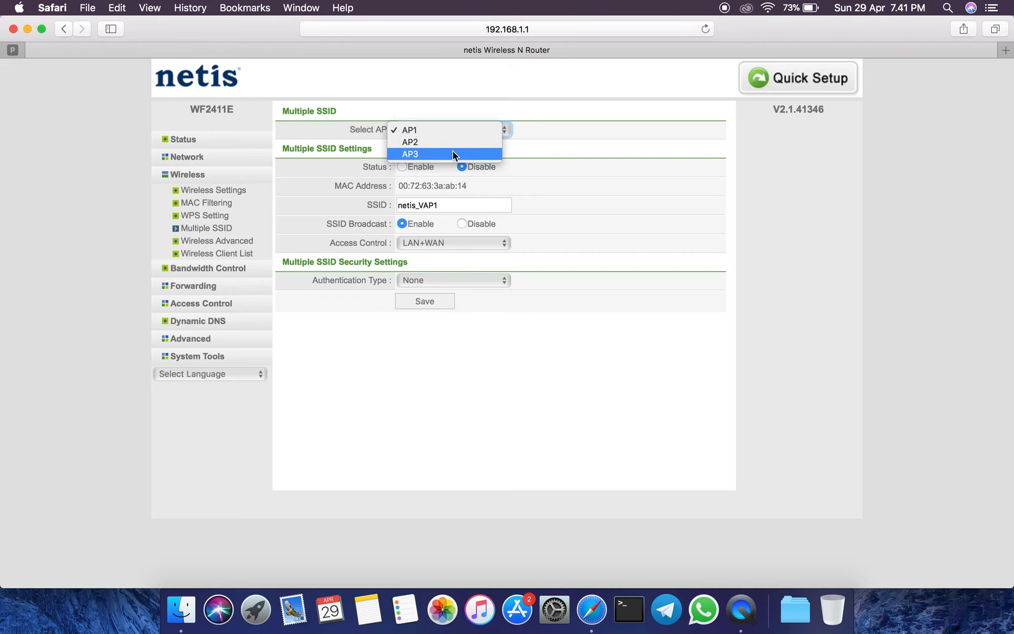
pyautogui.click(559, 167)
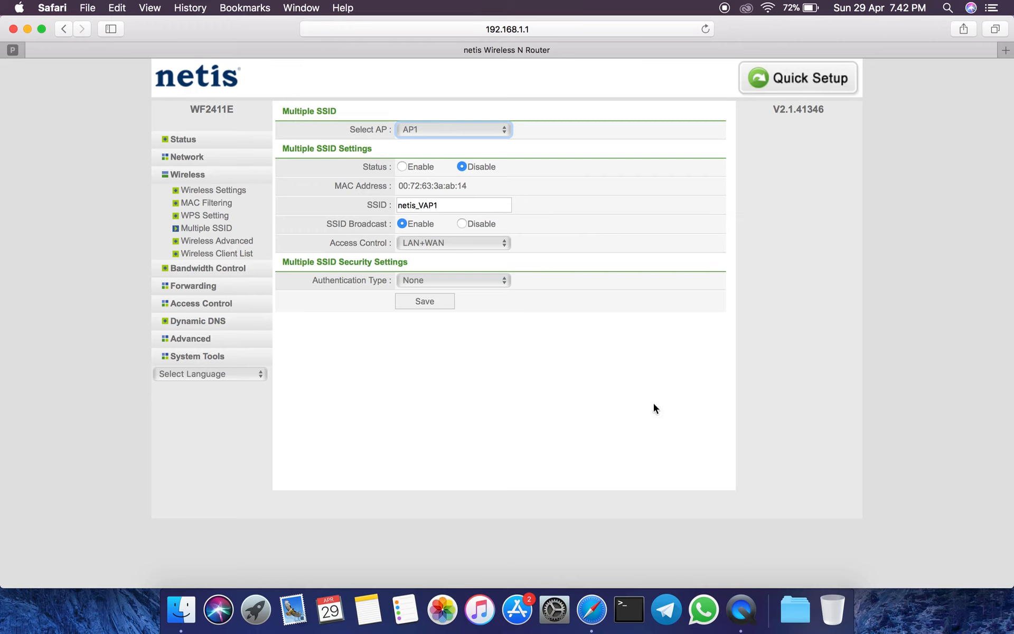
pyautogui.click(724, 8)
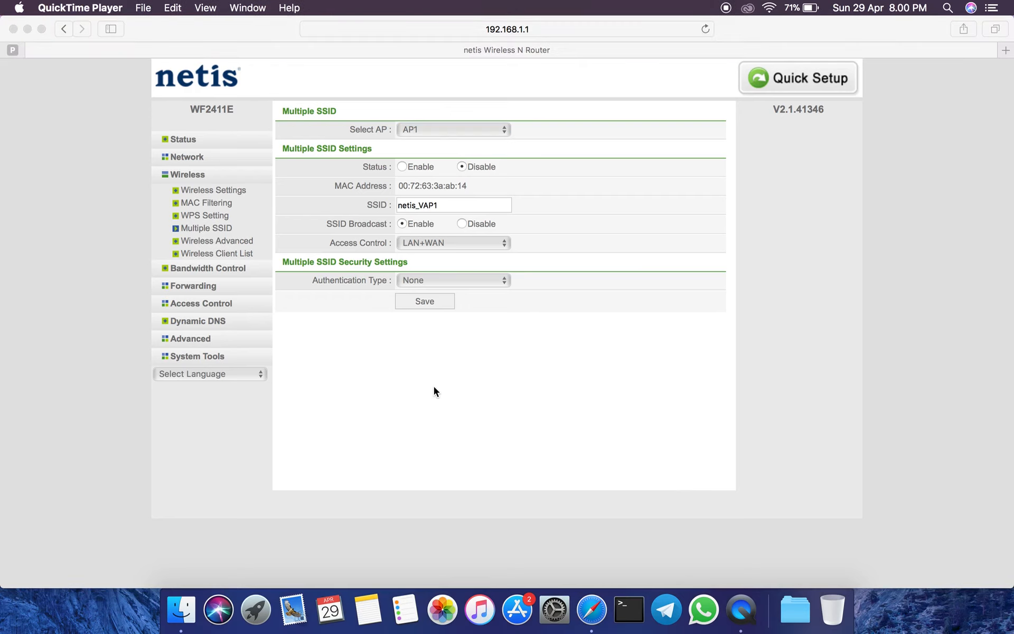
# Examine the advanced wireless settings and the list of connected wireless clients, refreshing that list.
pyautogui.click(216, 239)
pyautogui.click(217, 240)
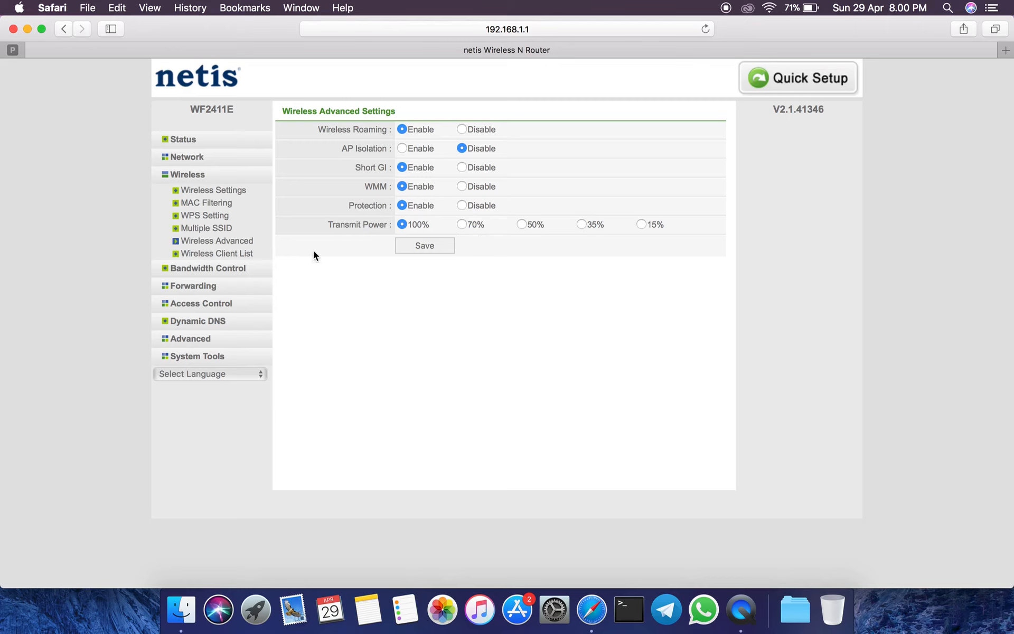
pyautogui.click(209, 253)
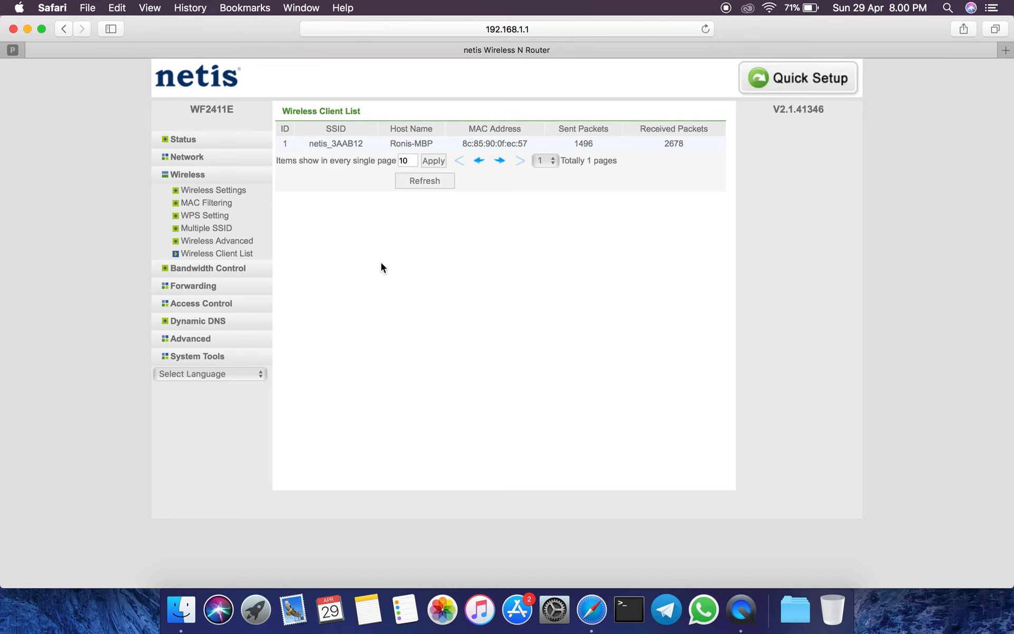
pyautogui.click(401, 182)
# Explore the Bandwidth Control rule settings, reviewing the status and host options and choosing Specific hosts to inspect its IP address field.
pyautogui.click(200, 269)
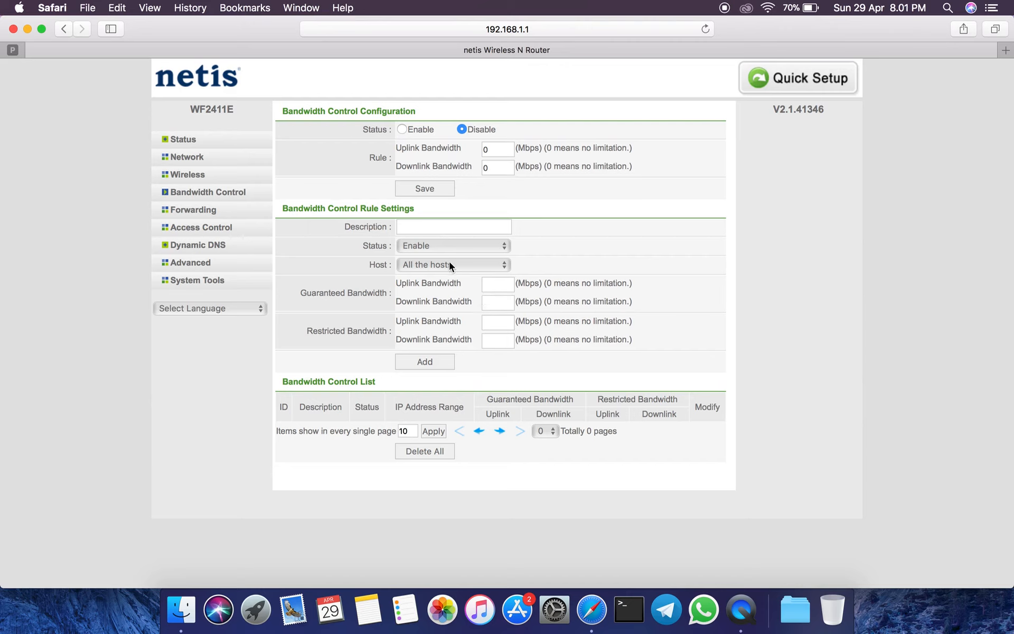
pyautogui.click(482, 248)
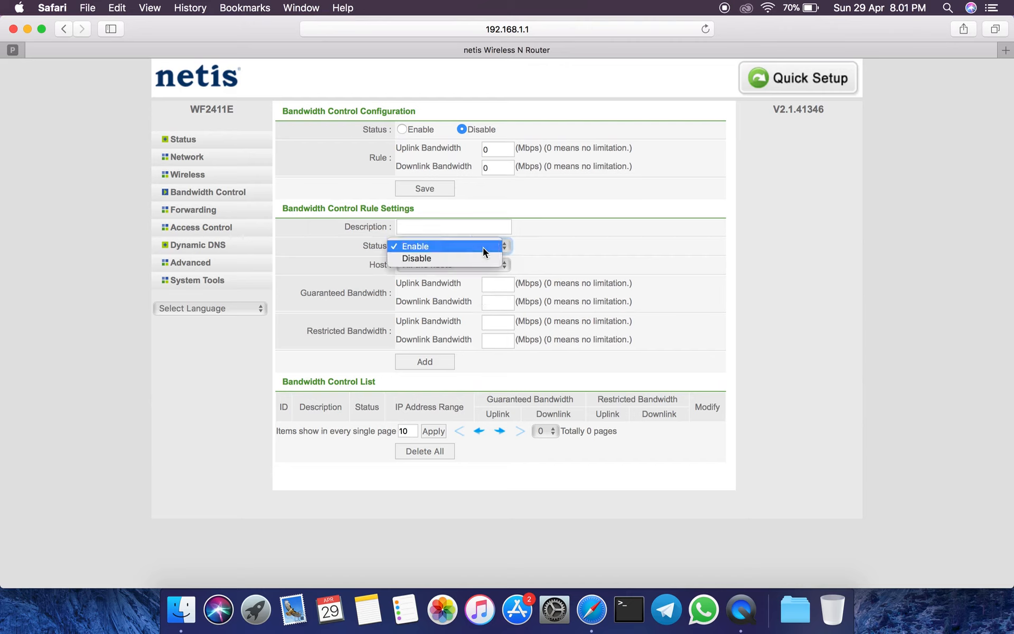
pyautogui.click(483, 246)
pyautogui.click(492, 264)
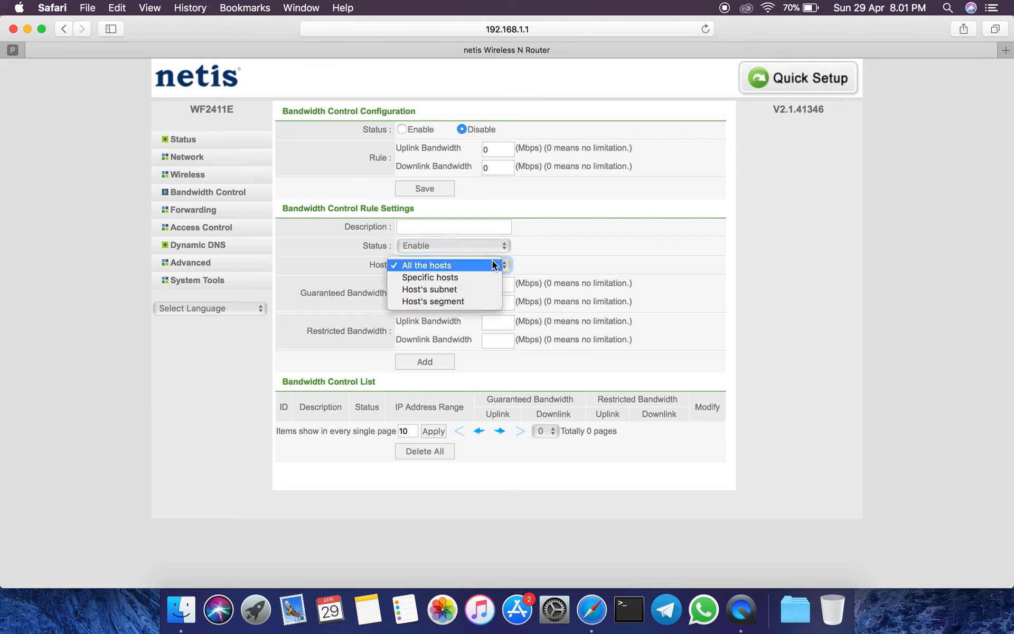
pyautogui.click(482, 277)
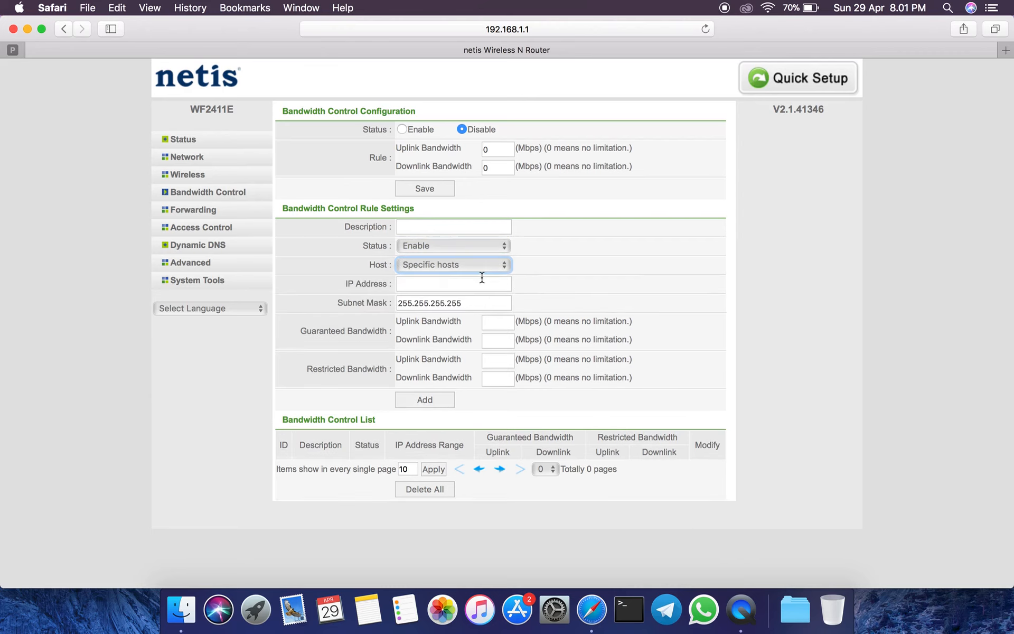
pyautogui.click(452, 281)
pyautogui.click(451, 281)
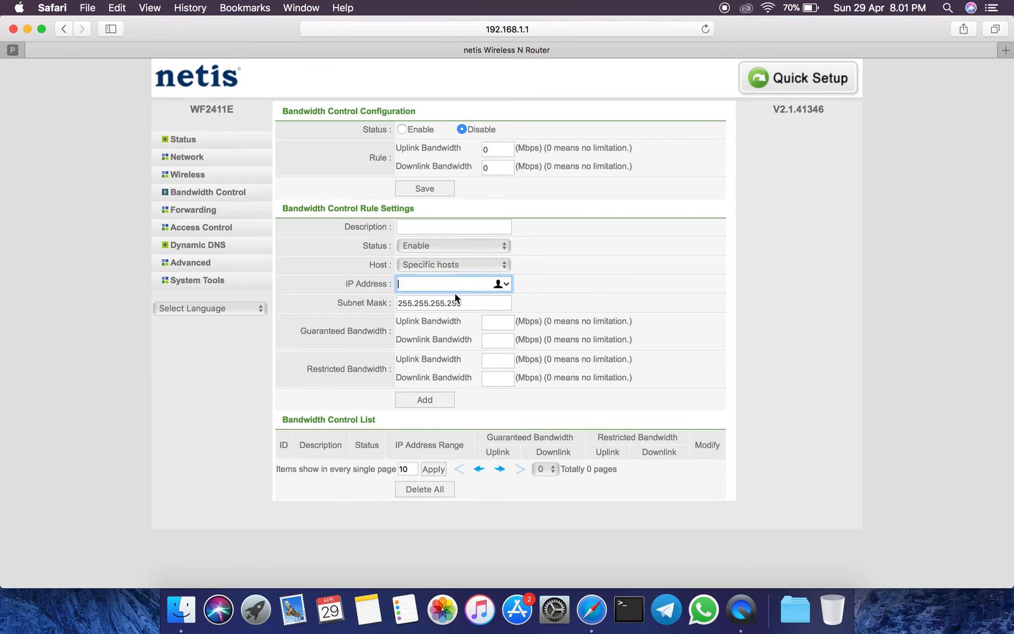
pyautogui.click(494, 264)
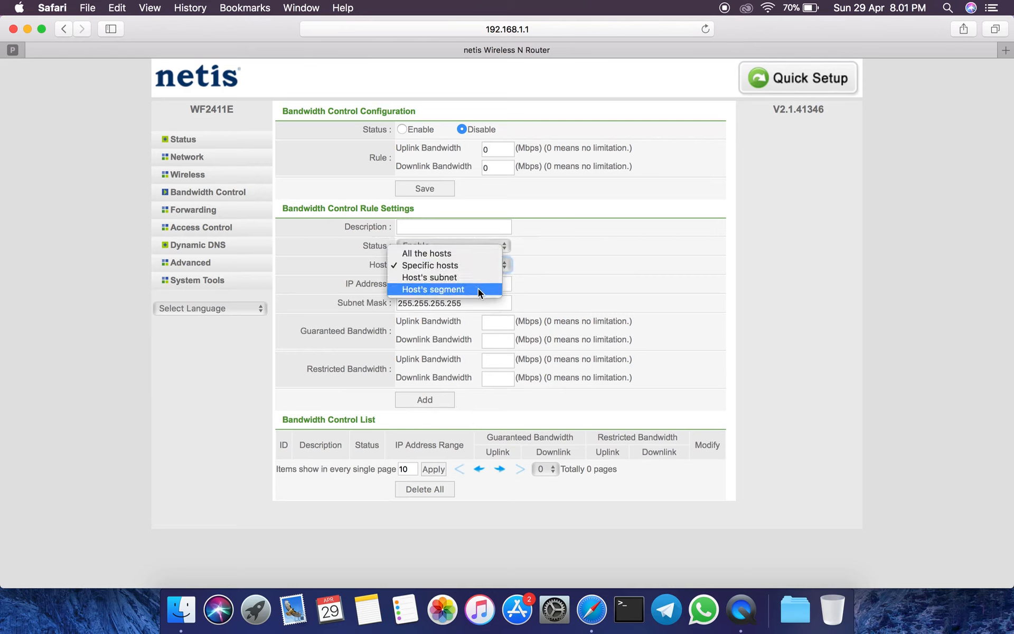
pyautogui.click(575, 258)
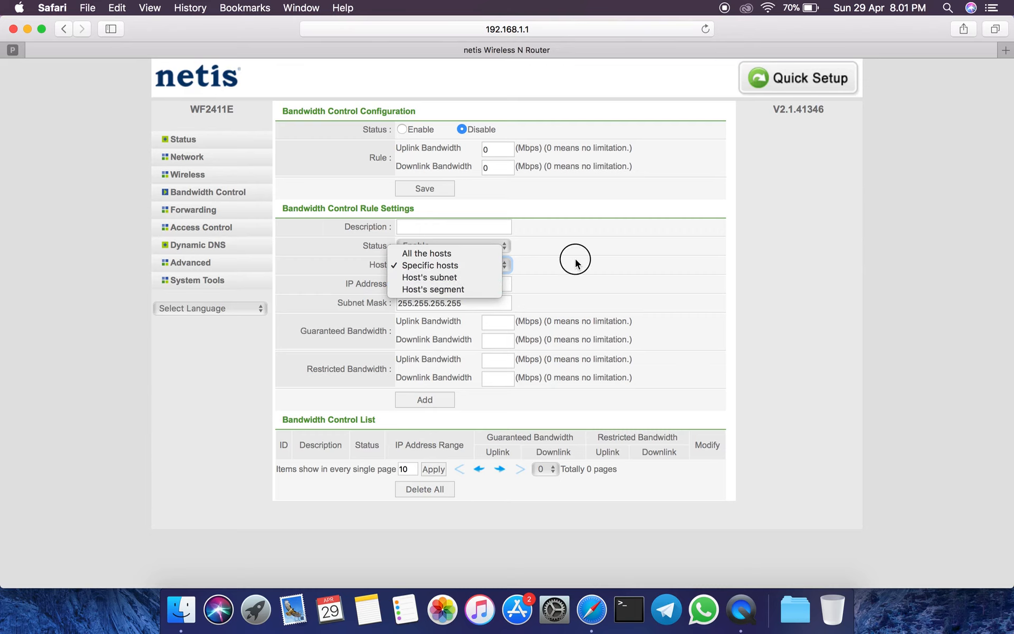
# Look through the Forwarding settings: Virtual Servers, DMZ, UPnP, Port Triggering and FTP Private Port.
pyautogui.click(194, 209)
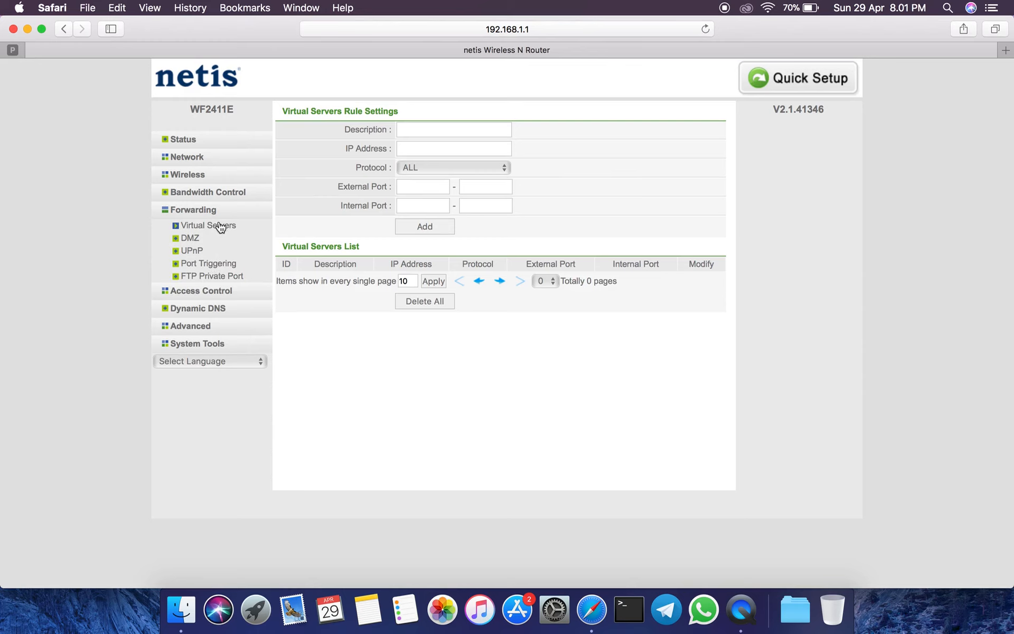
pyautogui.click(190, 236)
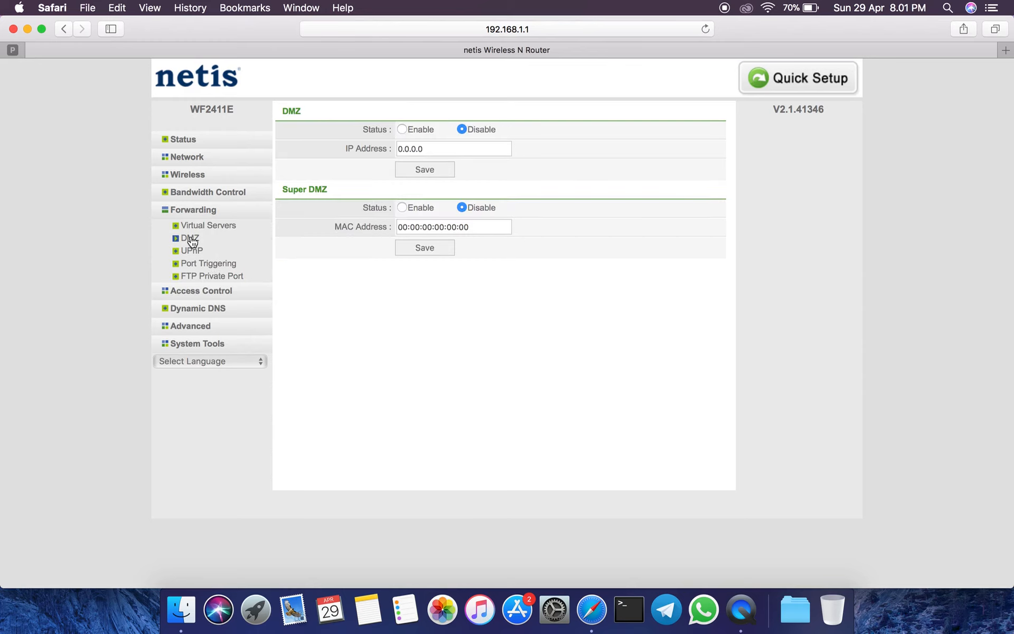
pyautogui.click(194, 252)
pyautogui.click(204, 262)
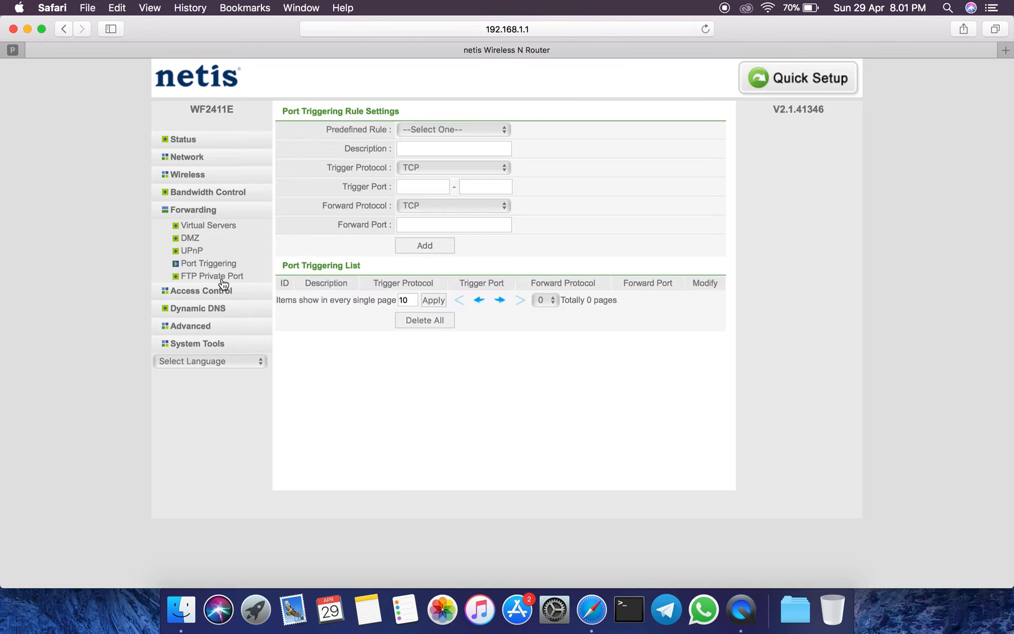
pyautogui.click(218, 278)
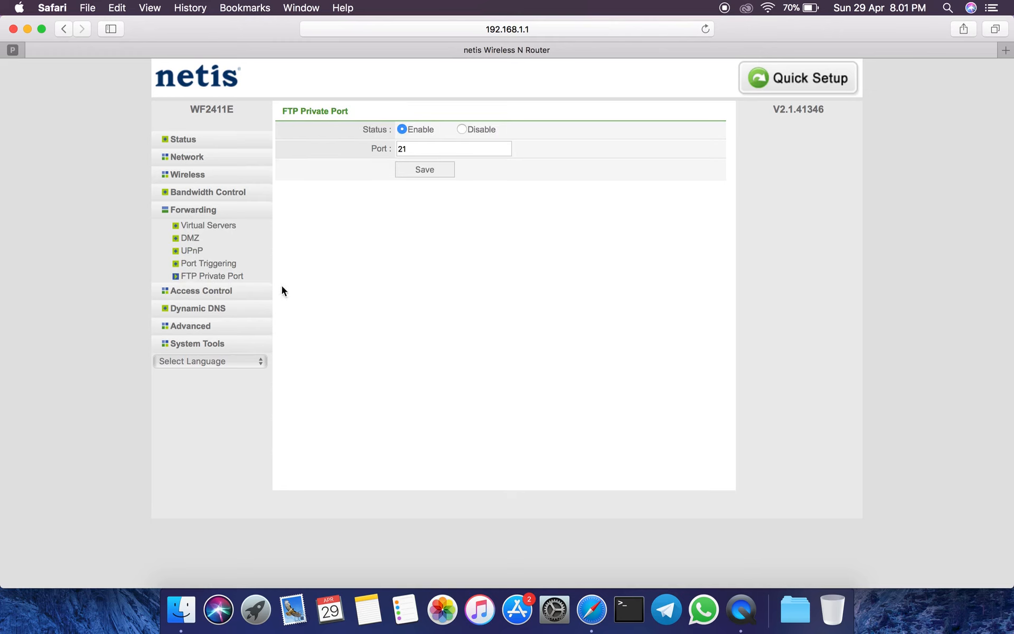
# View the IP Filtering settings under Access Control, and revisit the Wireless Settings and WAN settings.
pyautogui.click(211, 293)
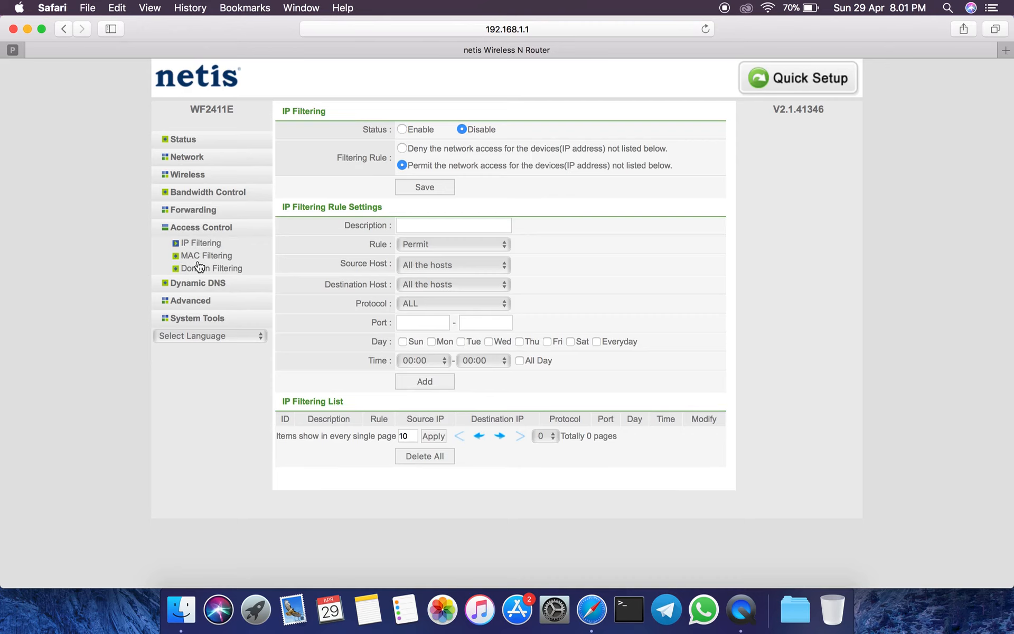
pyautogui.click(199, 177)
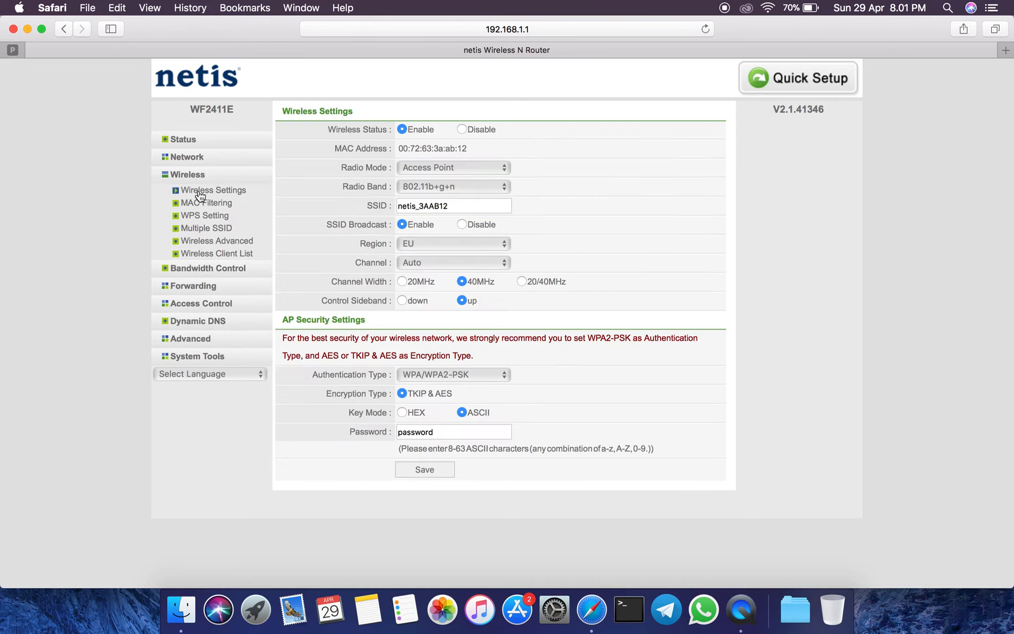
pyautogui.click(197, 157)
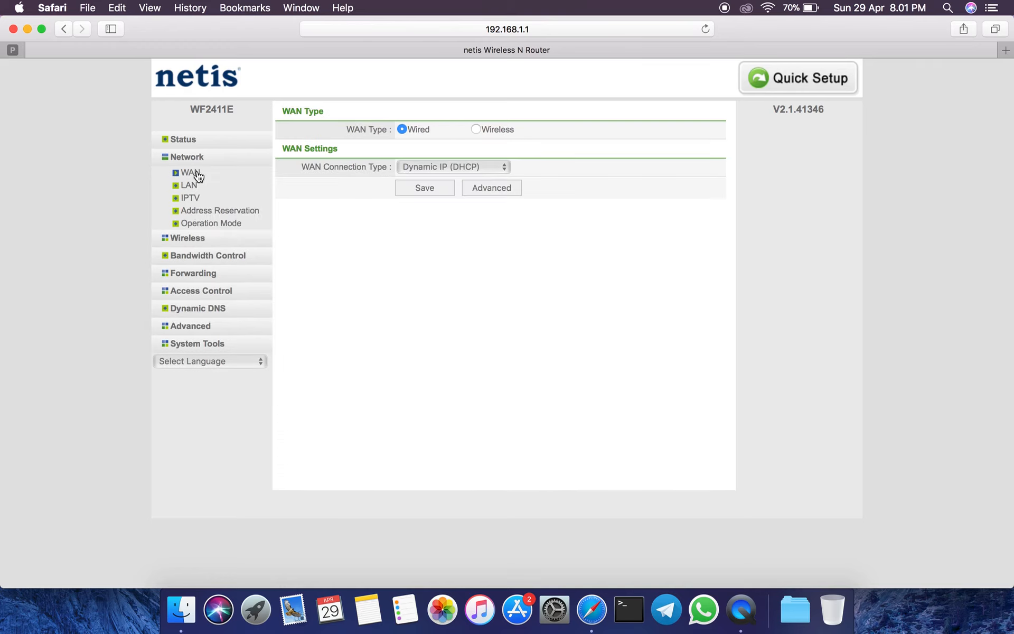
# Review the Access Control pages for IP Filtering, MAC Filtering and Domain Filtering.
pyautogui.click(191, 273)
pyautogui.click(199, 292)
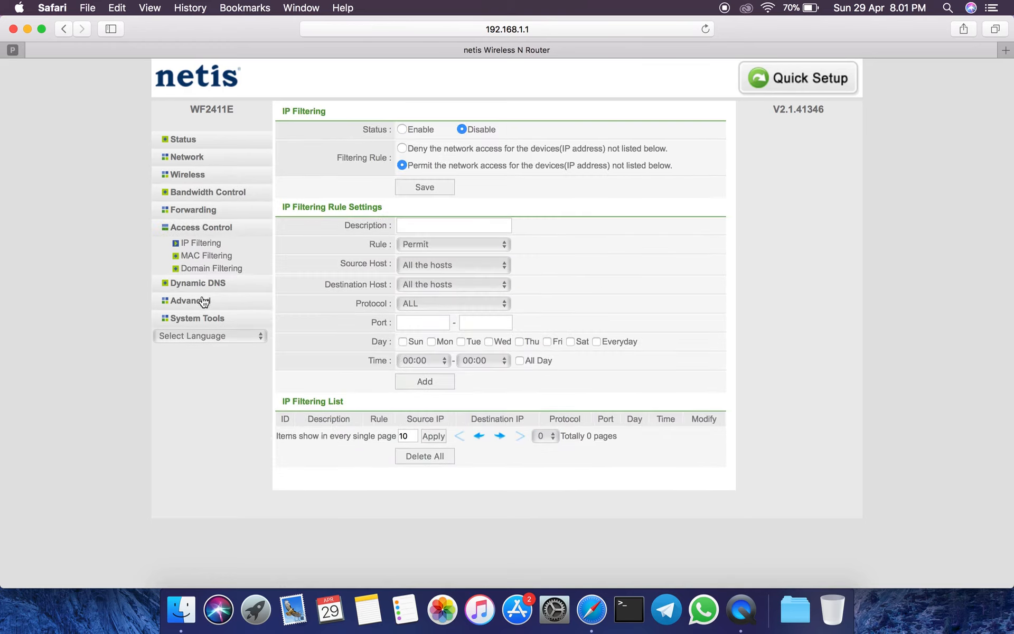
pyautogui.click(203, 241)
pyautogui.click(216, 257)
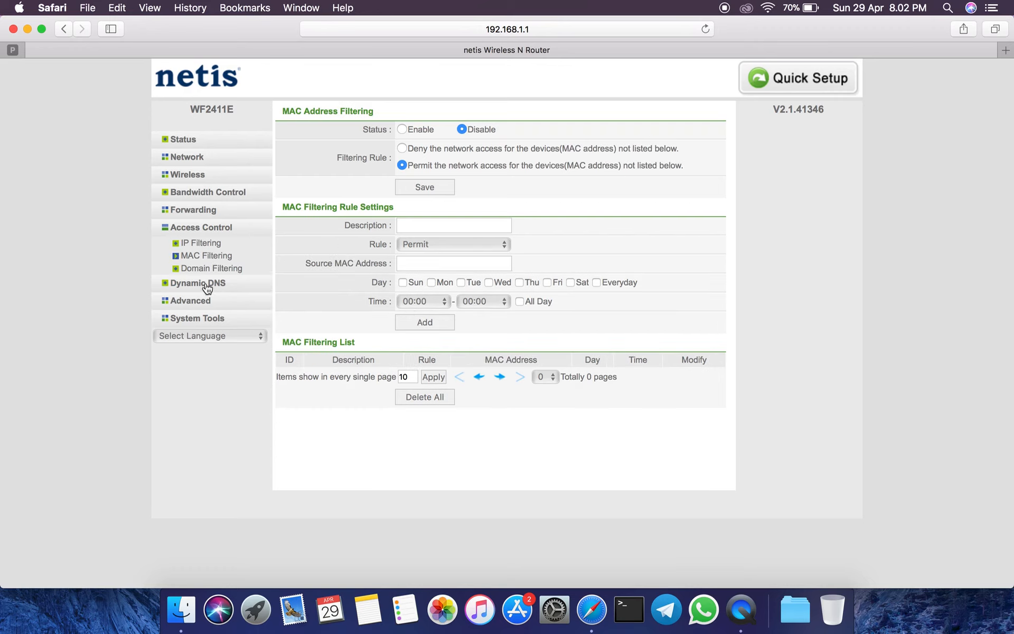
pyautogui.click(218, 243)
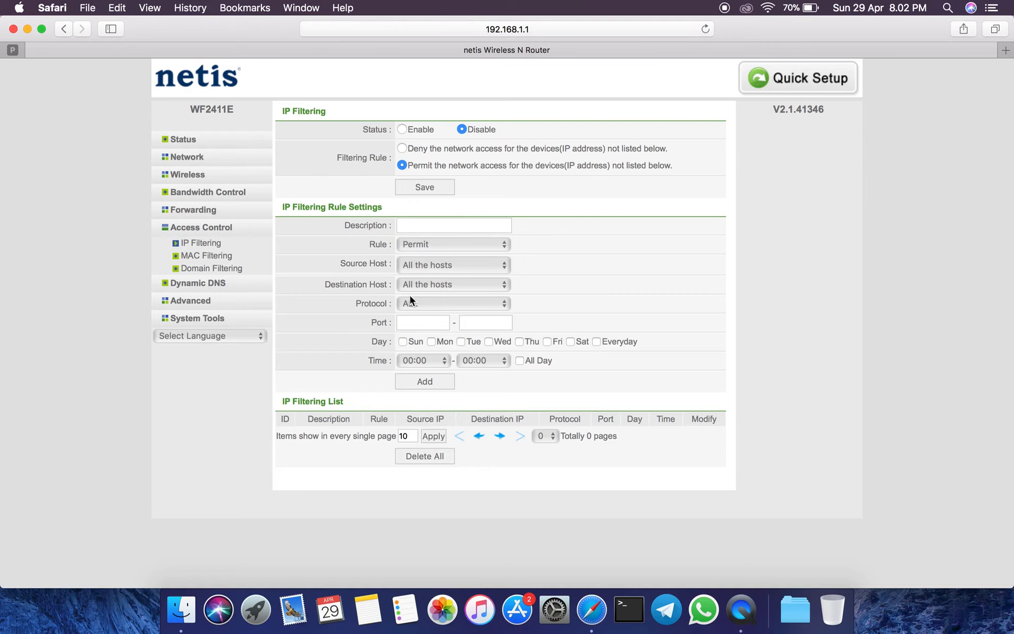
pyautogui.click(195, 255)
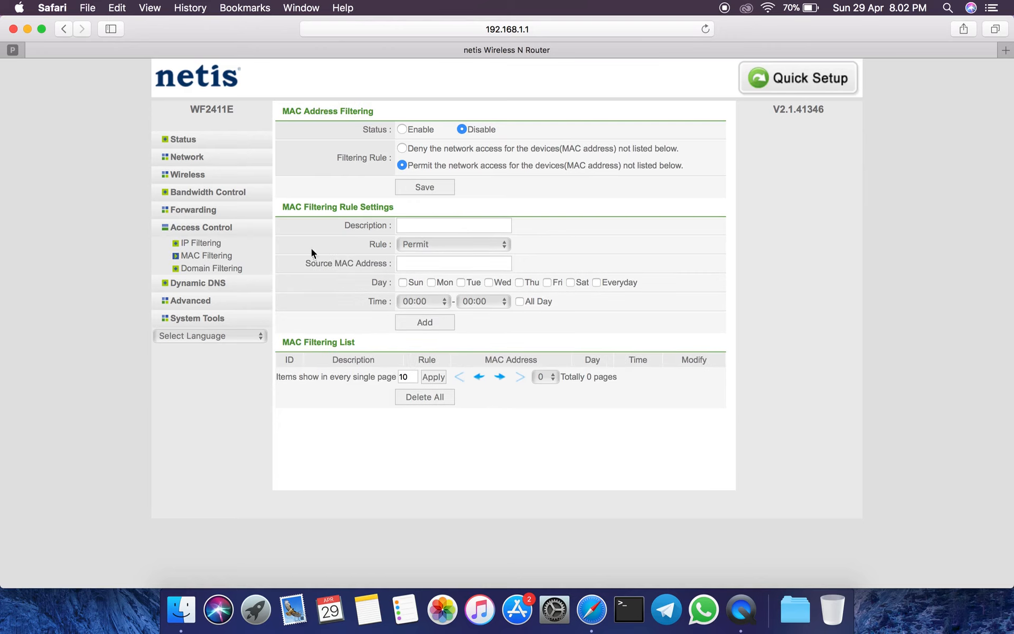
pyautogui.click(212, 269)
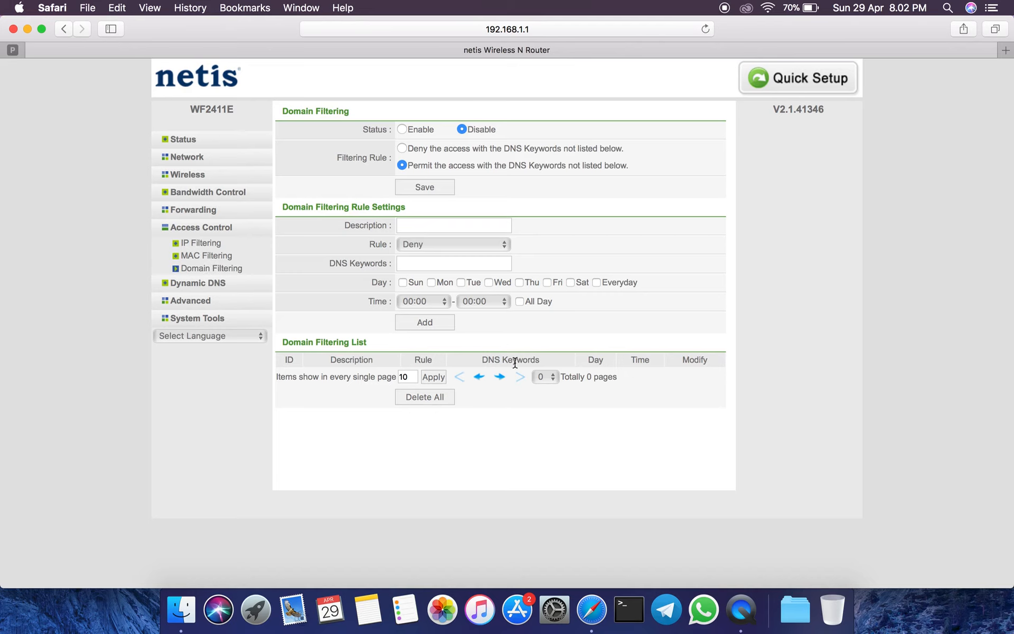
# Temporarily enable Dynamic DNS to inspect its service provider options, and set the DDNS status back to Disable without saving.
pyautogui.click(203, 284)
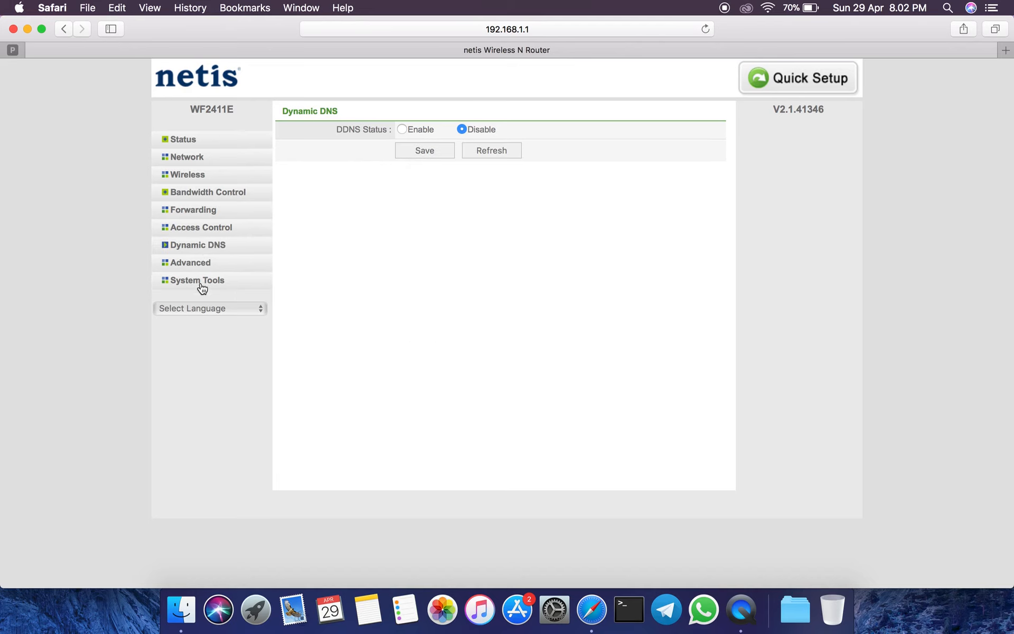
pyautogui.click(400, 130)
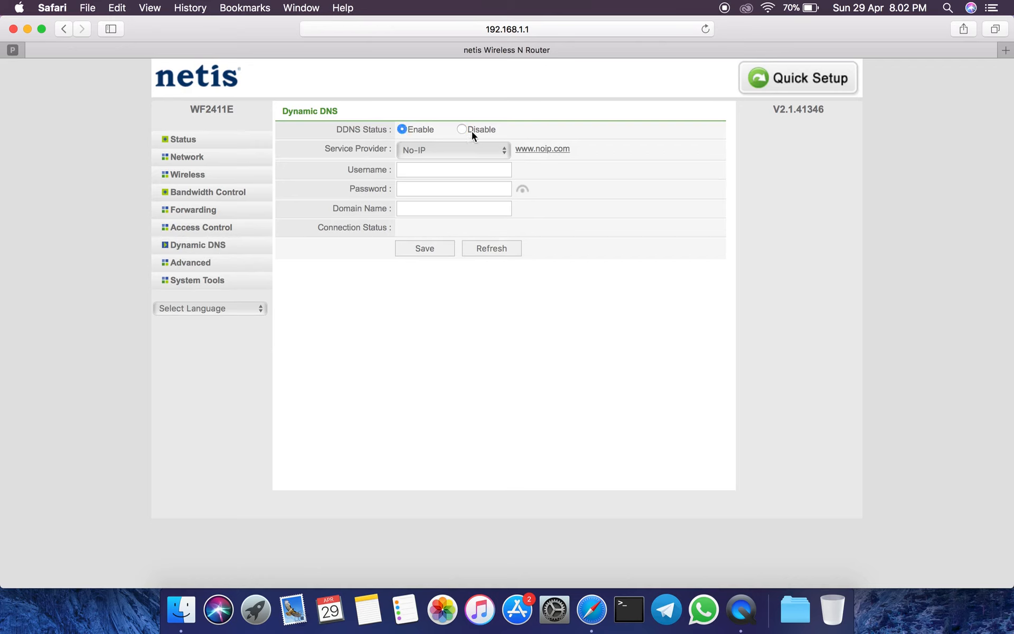
pyautogui.click(414, 154)
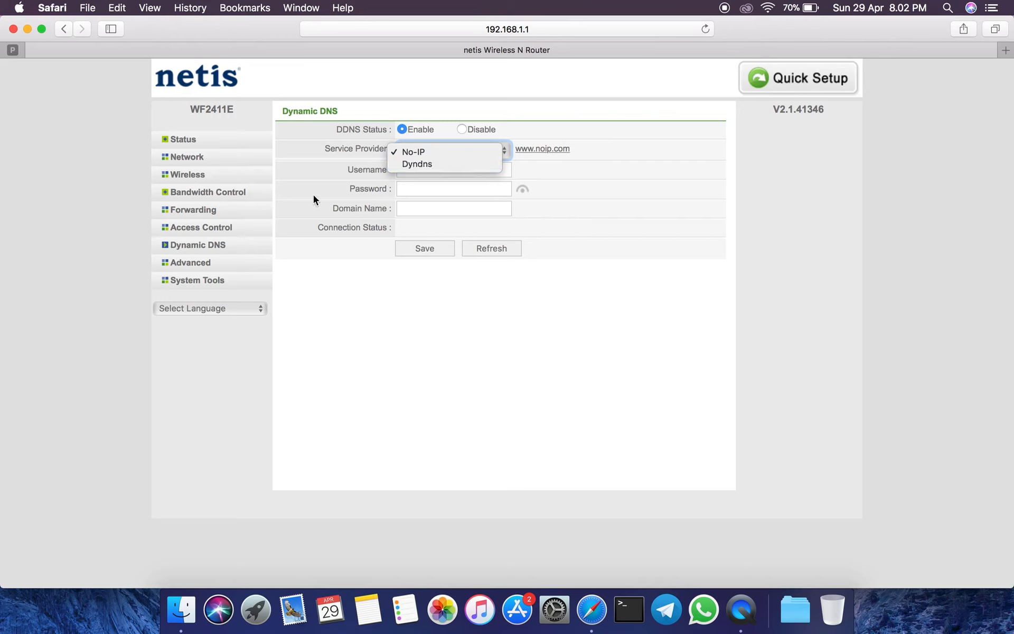
pyautogui.click(461, 130)
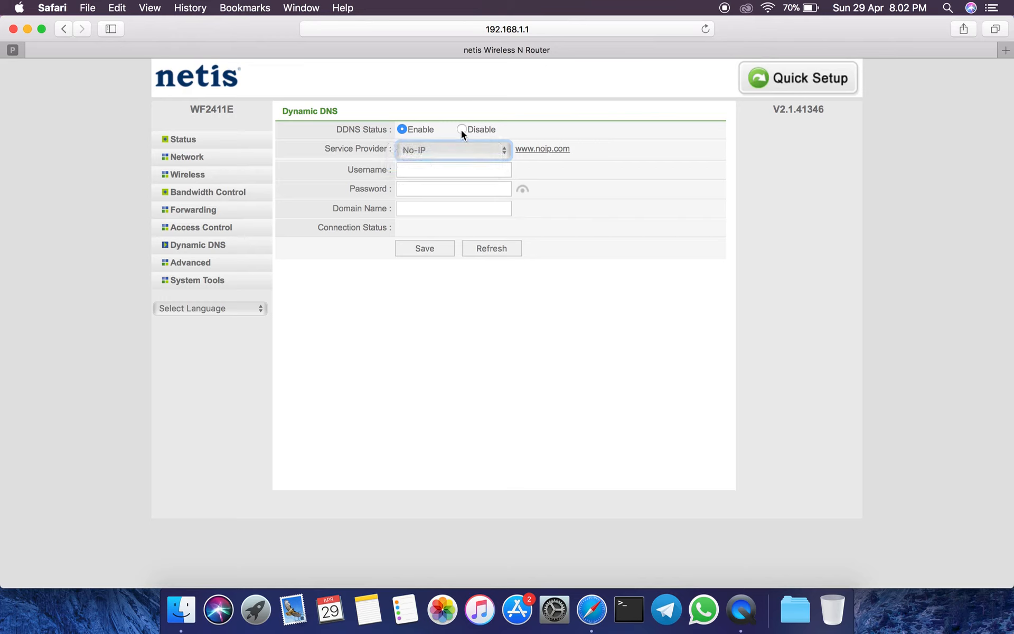
pyautogui.click(461, 130)
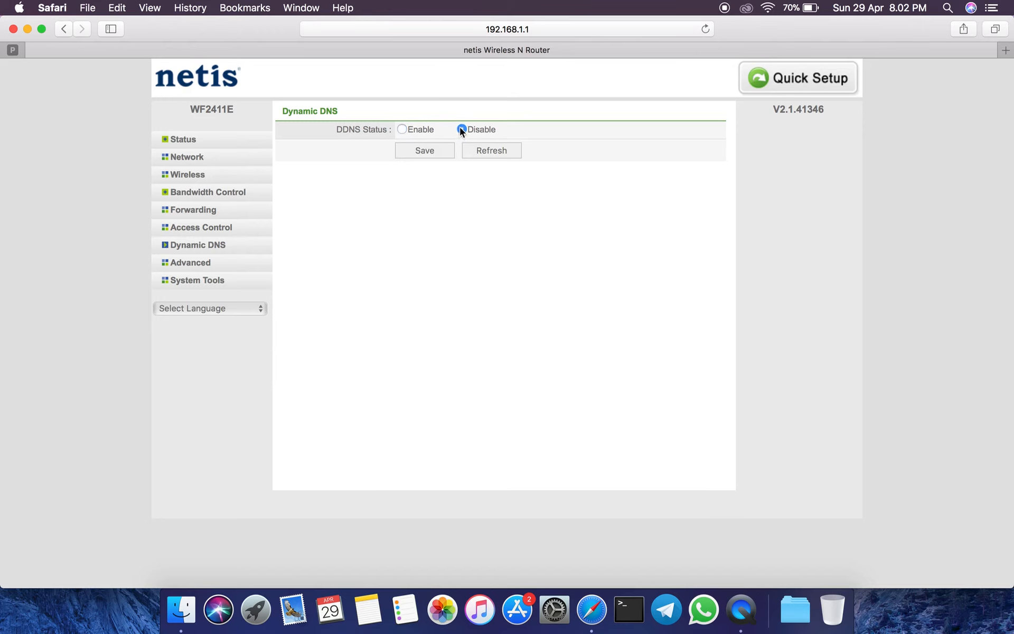
# Look through the Advanced settings for IGMP, VPN pass-through, WOL, the ARP List and Static Routing.
pyautogui.click(197, 264)
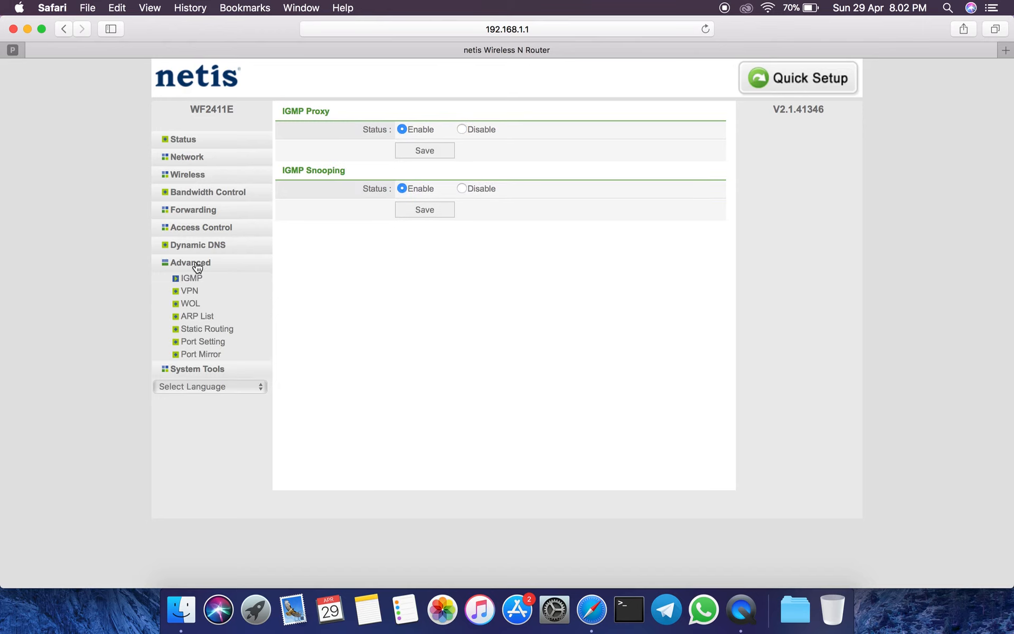
pyautogui.click(190, 291)
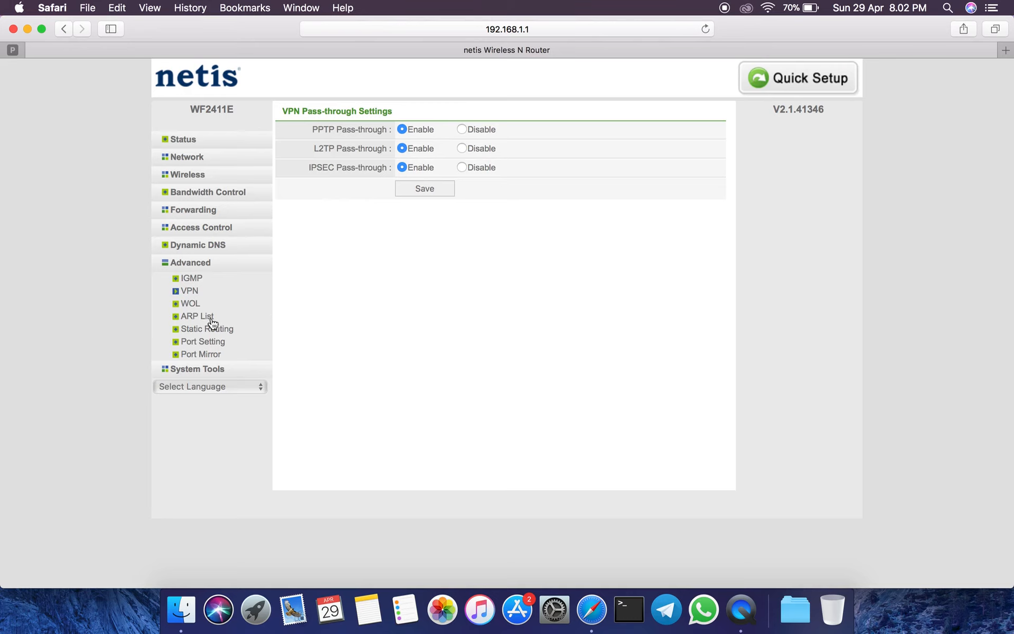
pyautogui.click(188, 304)
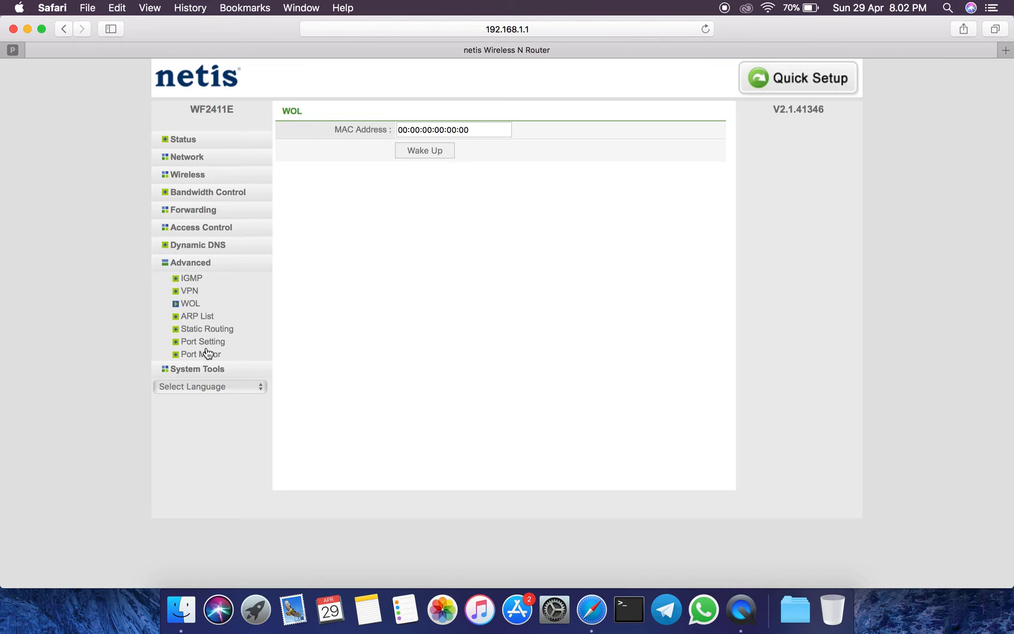
pyautogui.click(204, 317)
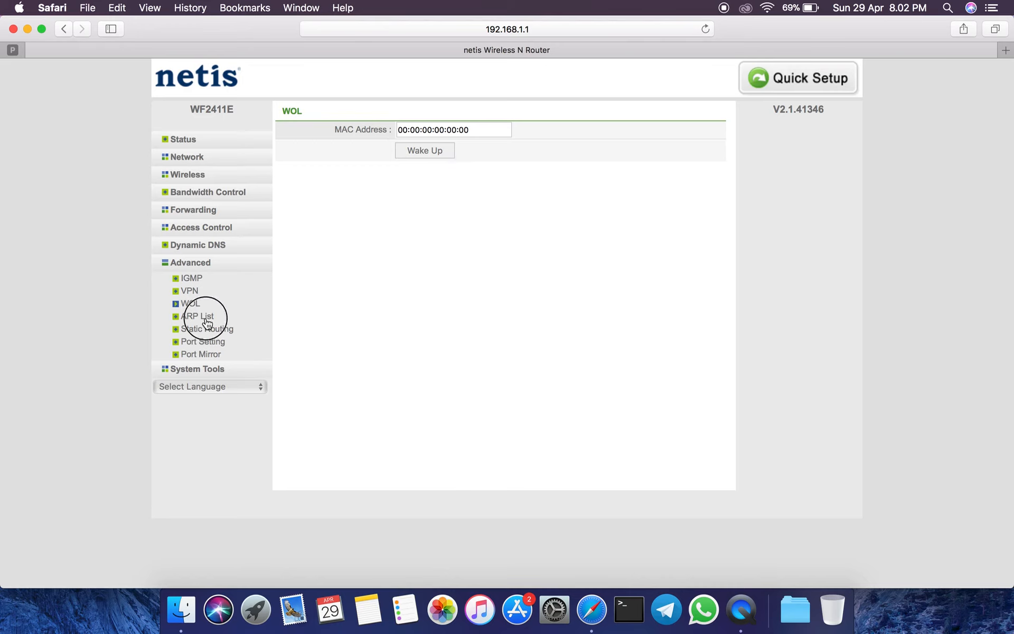
pyautogui.click(209, 330)
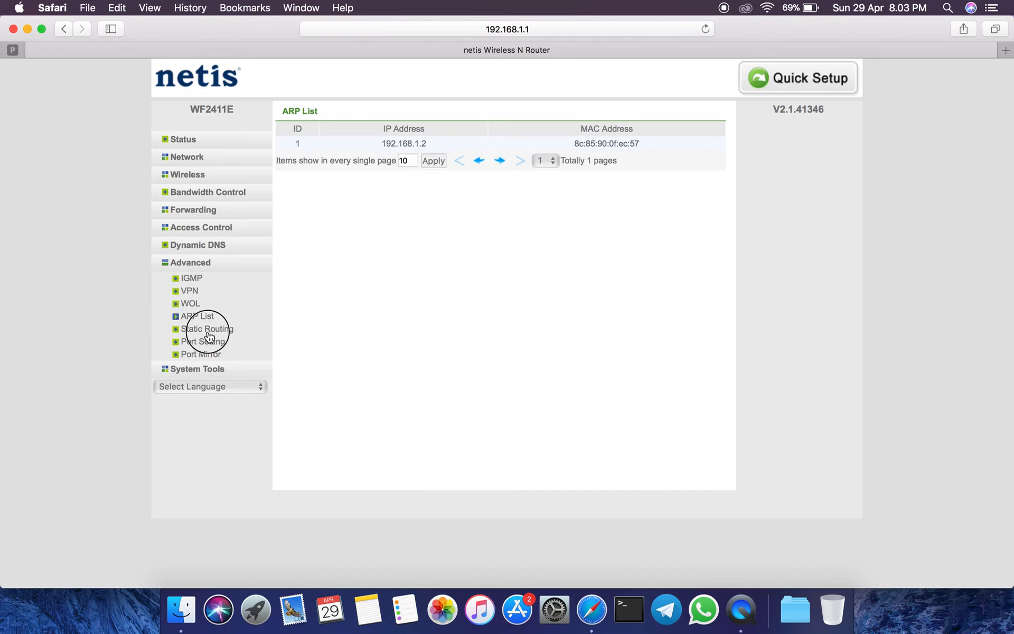
# Inspect the WAN port speed options under Port Setting without changing them, and view the Port Mirror settings.
pyautogui.click(204, 342)
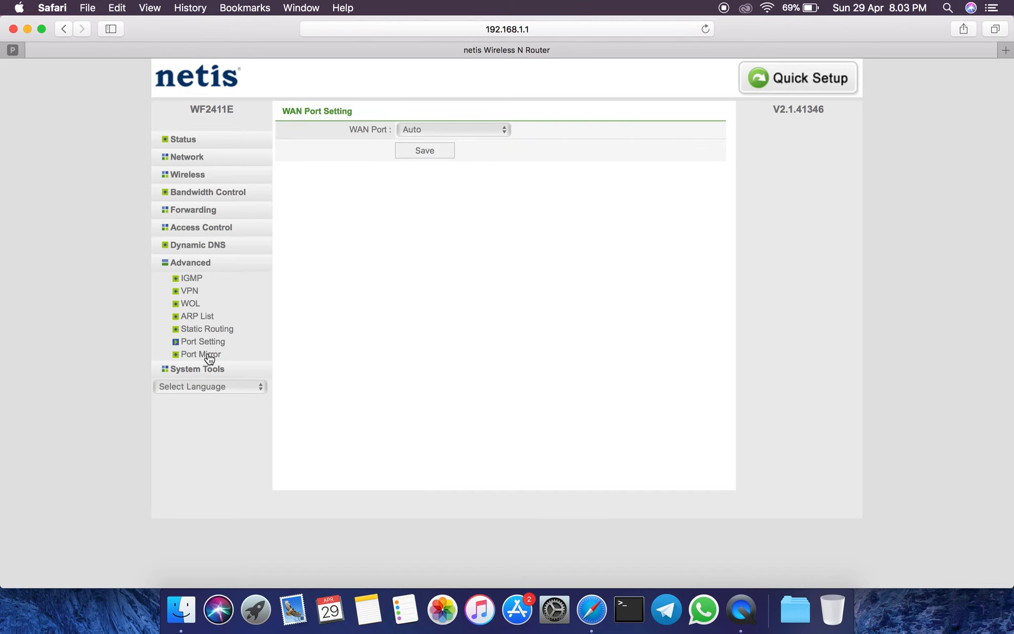
pyautogui.click(425, 130)
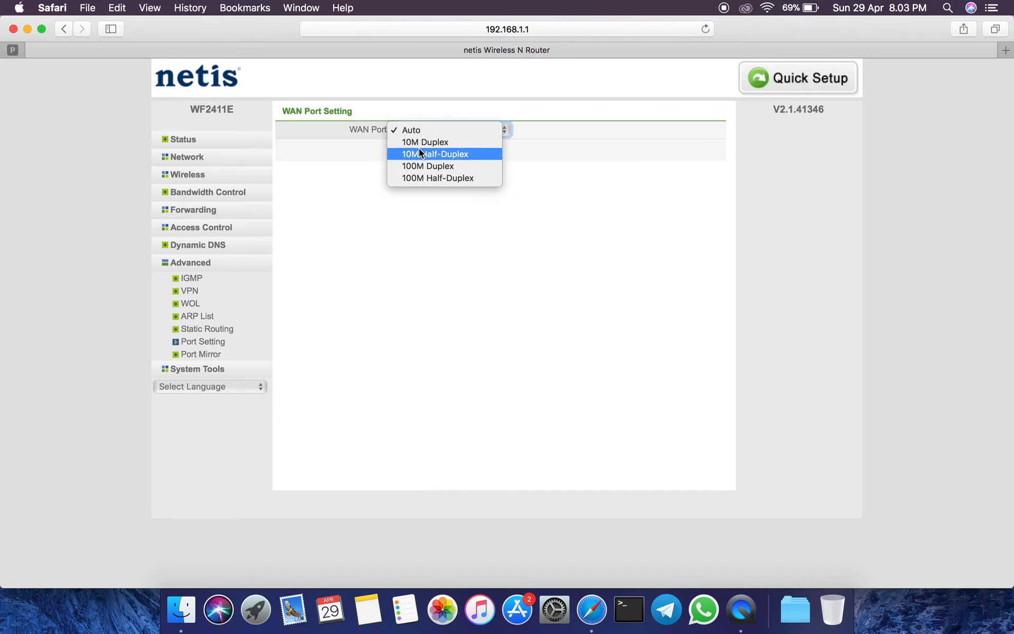
pyautogui.click(208, 353)
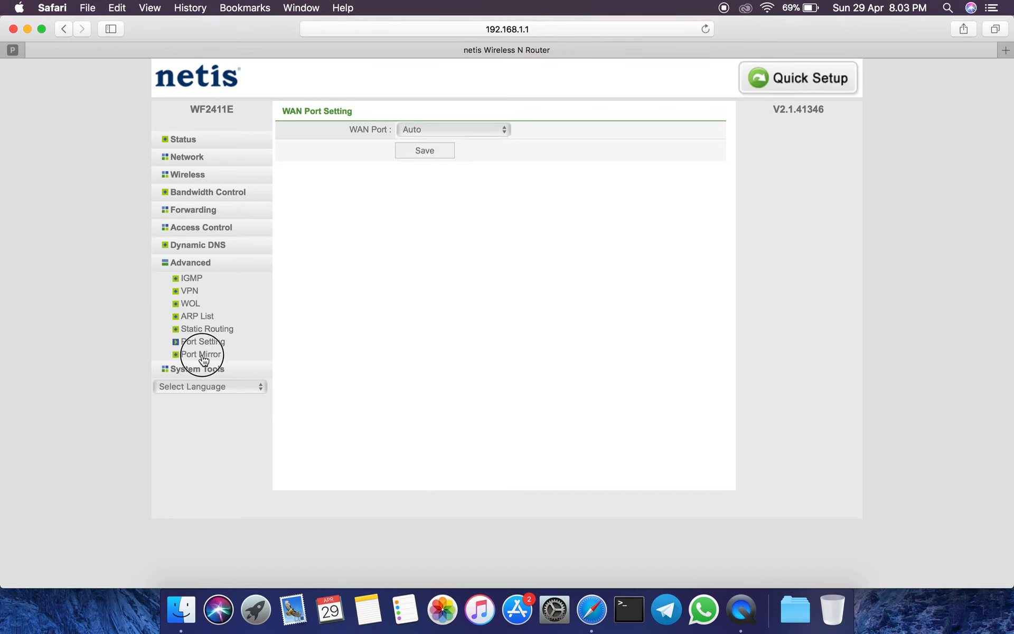
pyautogui.click(204, 354)
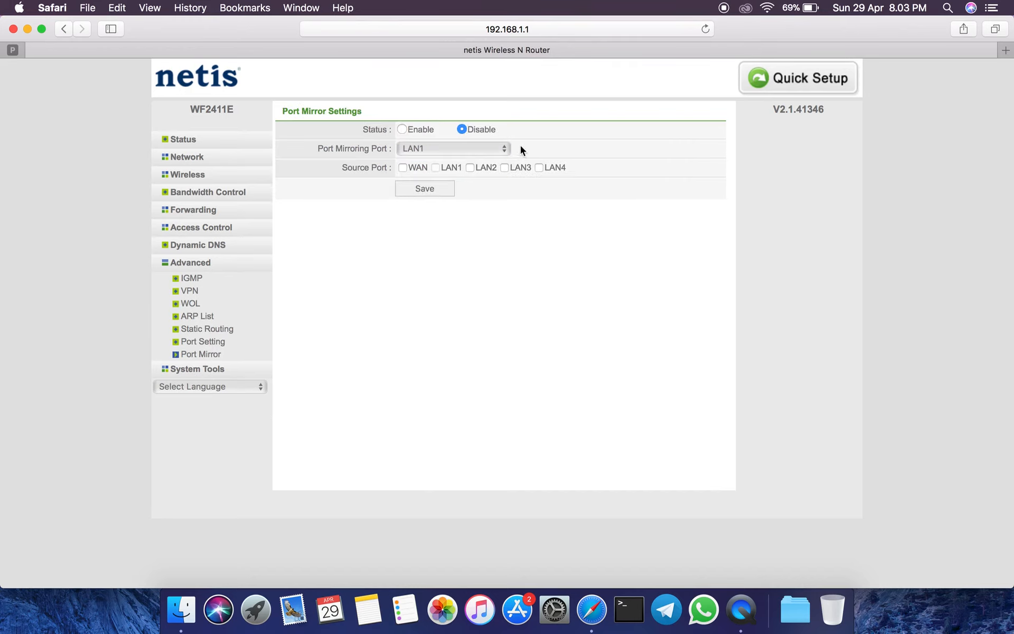
# View the Firmware Upgrade, Backup & Restore, Diagnostic Tools and Remote Management pages, choosing Enable for remote management without saving.
pyautogui.click(198, 369)
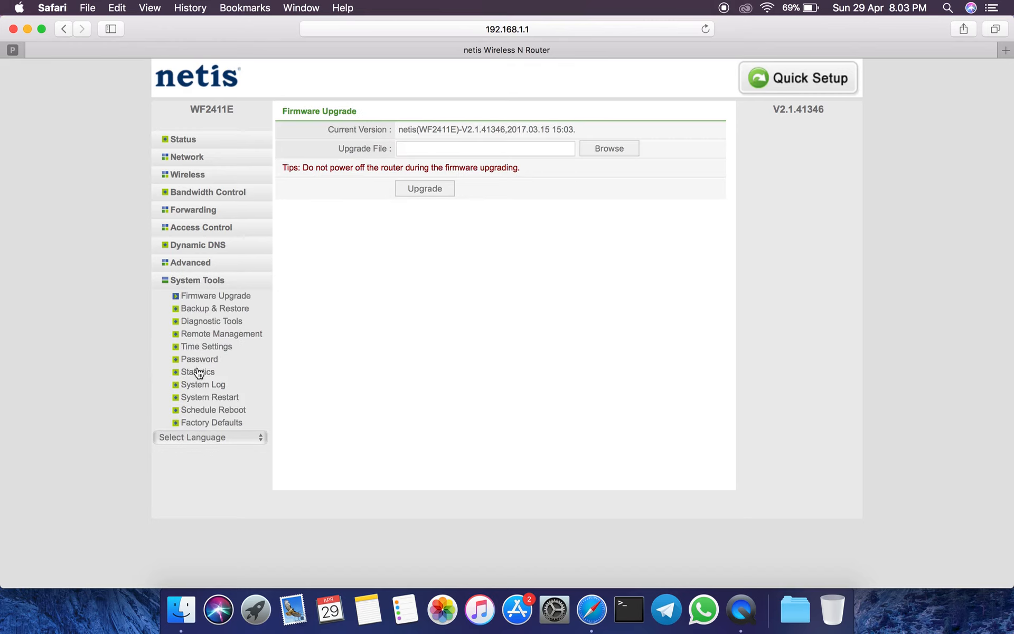
pyautogui.click(227, 309)
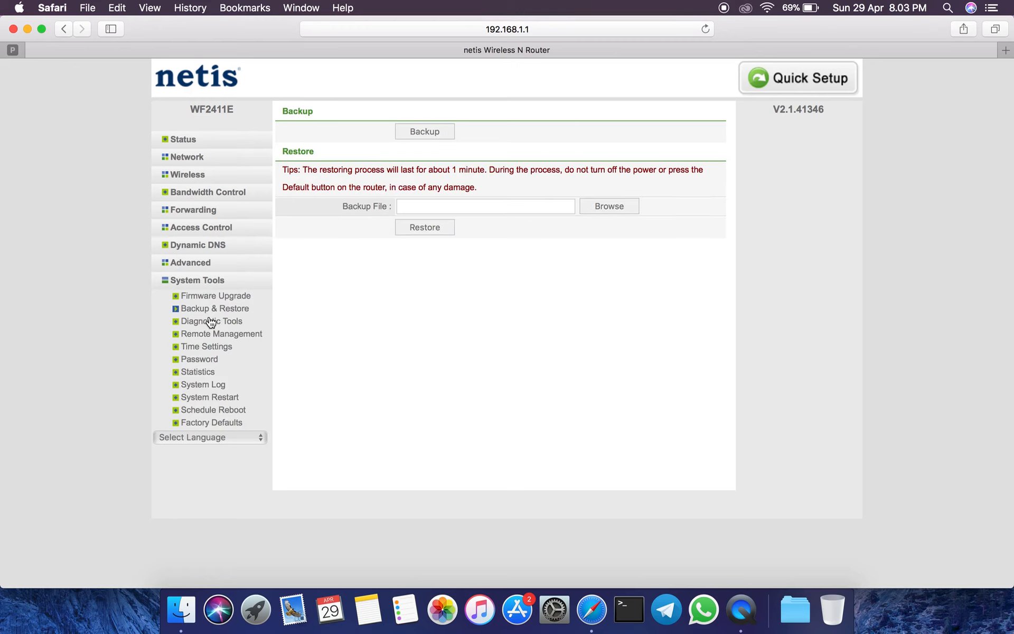
pyautogui.click(210, 322)
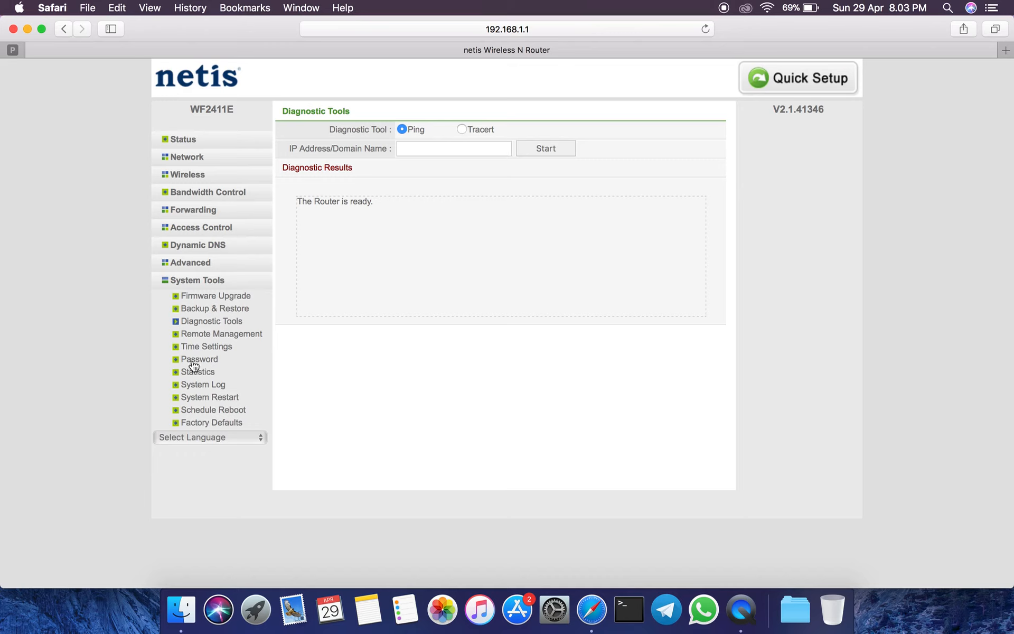
pyautogui.click(209, 333)
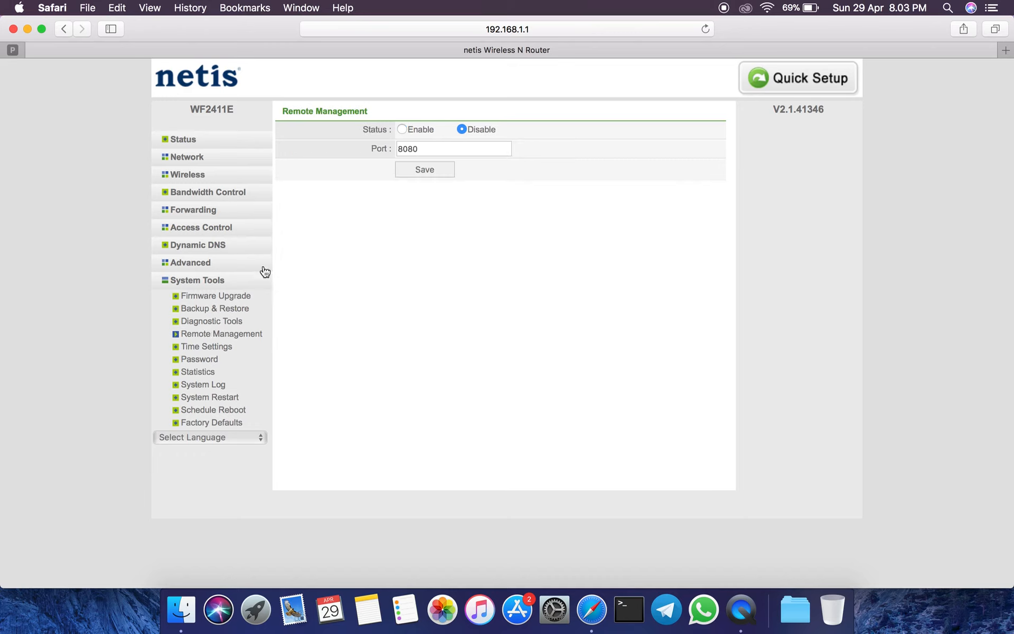
pyautogui.click(401, 129)
# Review the Time Settings, the login Password page, the router Statistics and the System Log.
pyautogui.click(208, 347)
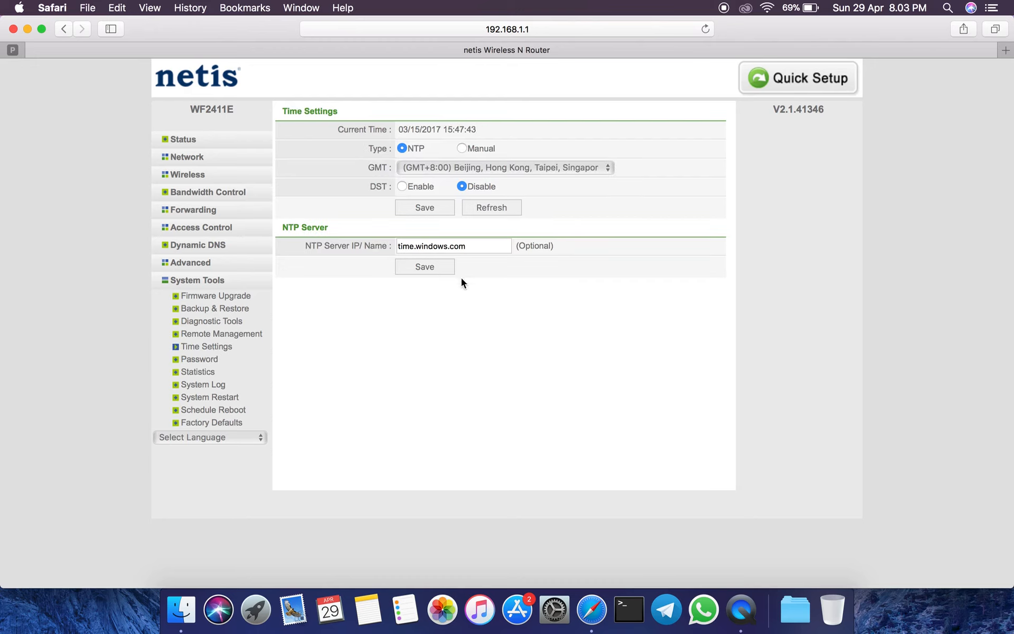
pyautogui.click(209, 360)
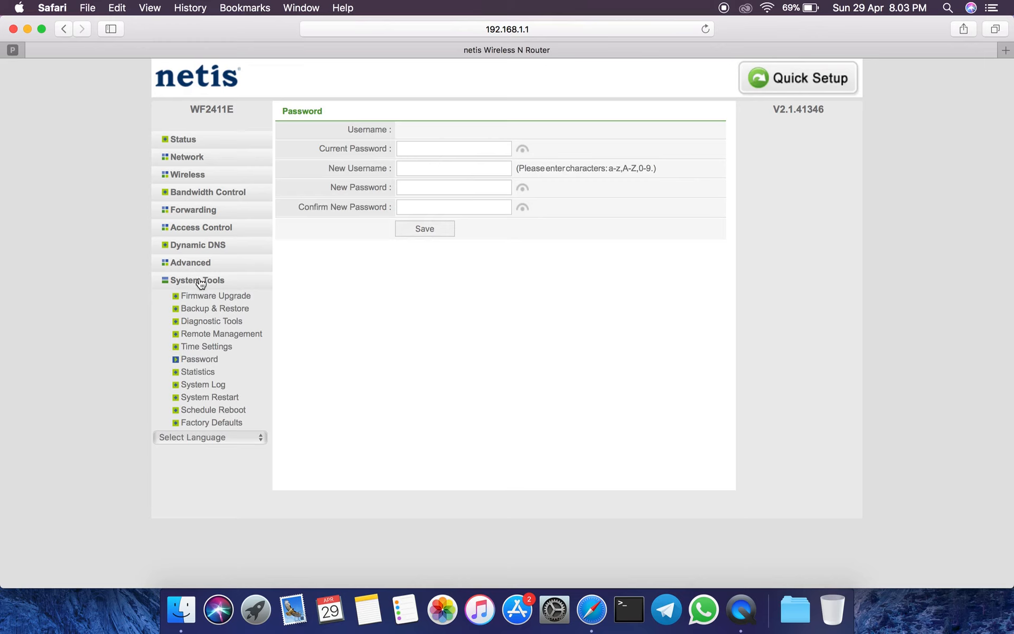
pyautogui.click(206, 374)
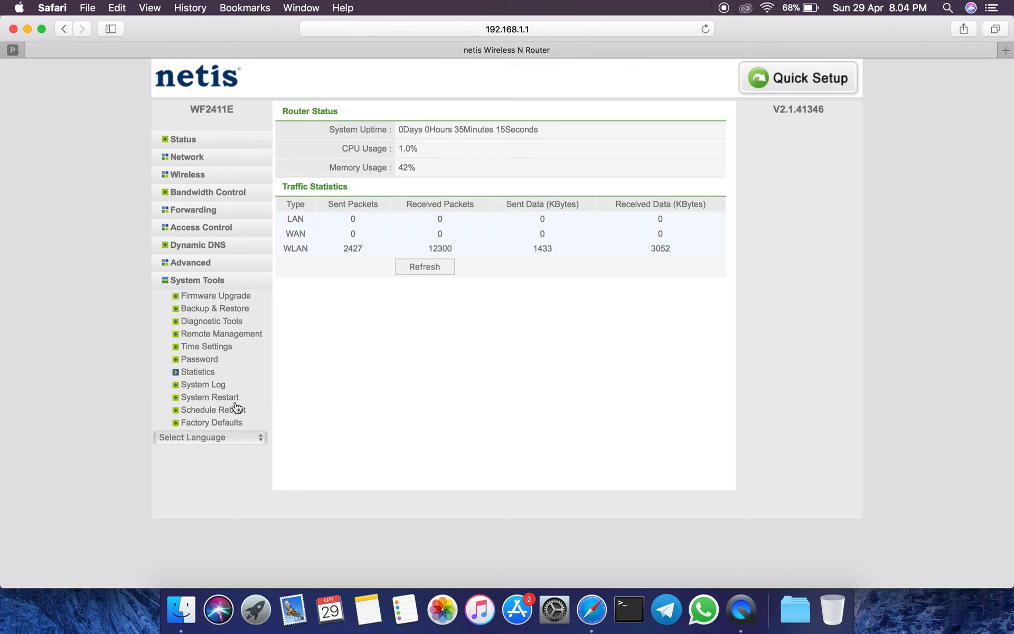
pyautogui.click(207, 388)
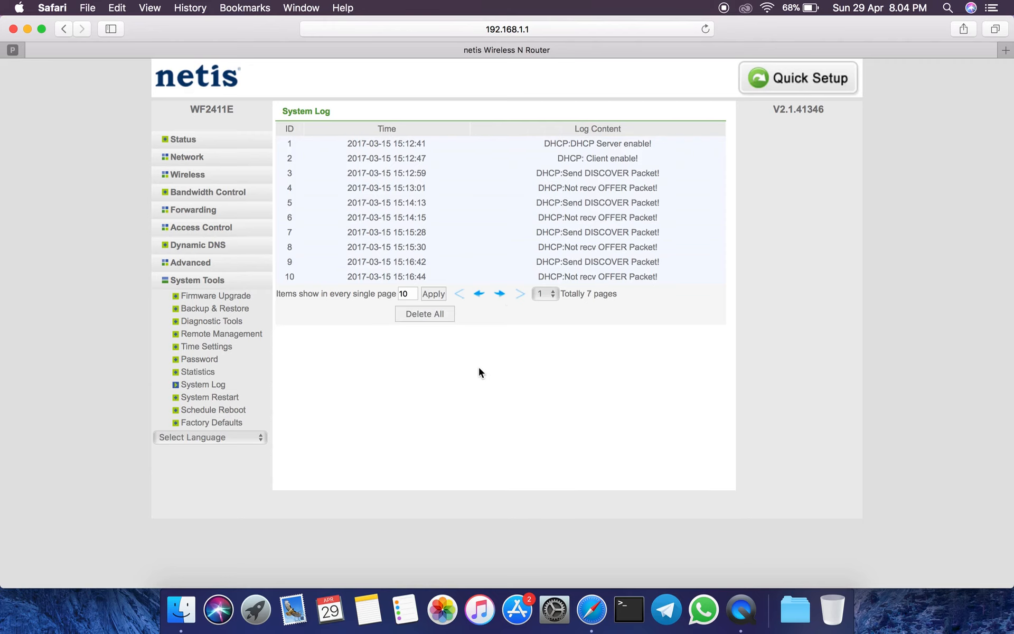
# View the System Restart, Schedule Reboot and Factory Defaults pages without applying anything, and return to the router's Status overview.
pyautogui.click(219, 398)
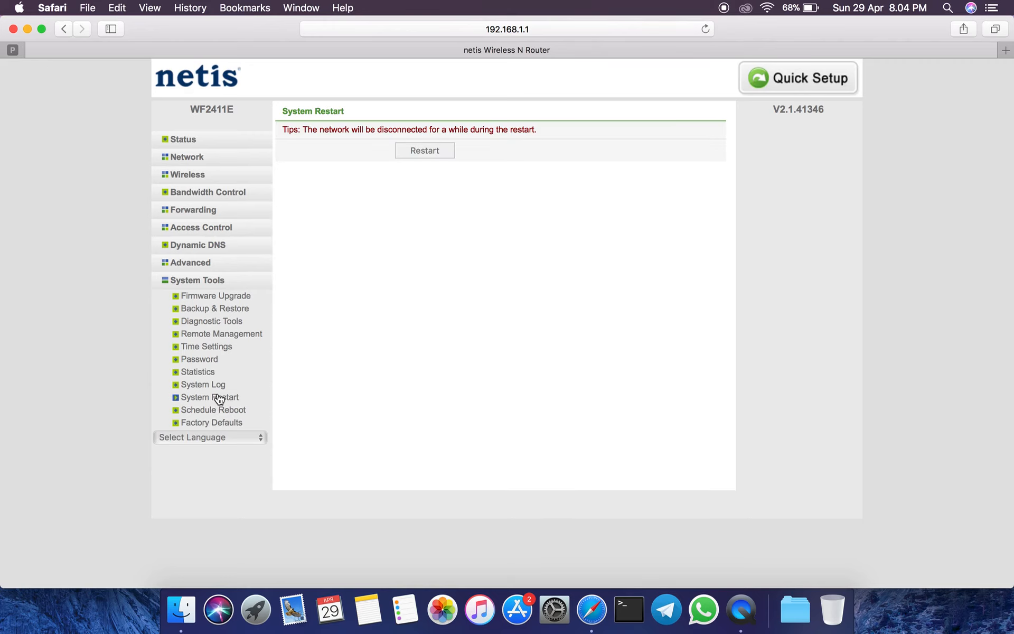
pyautogui.click(215, 411)
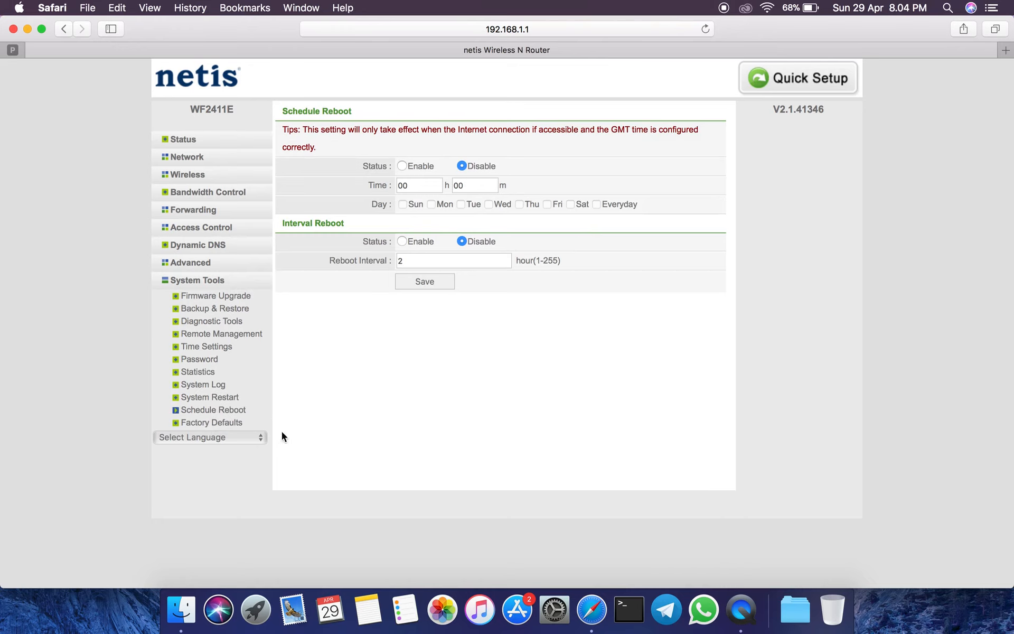
pyautogui.click(235, 428)
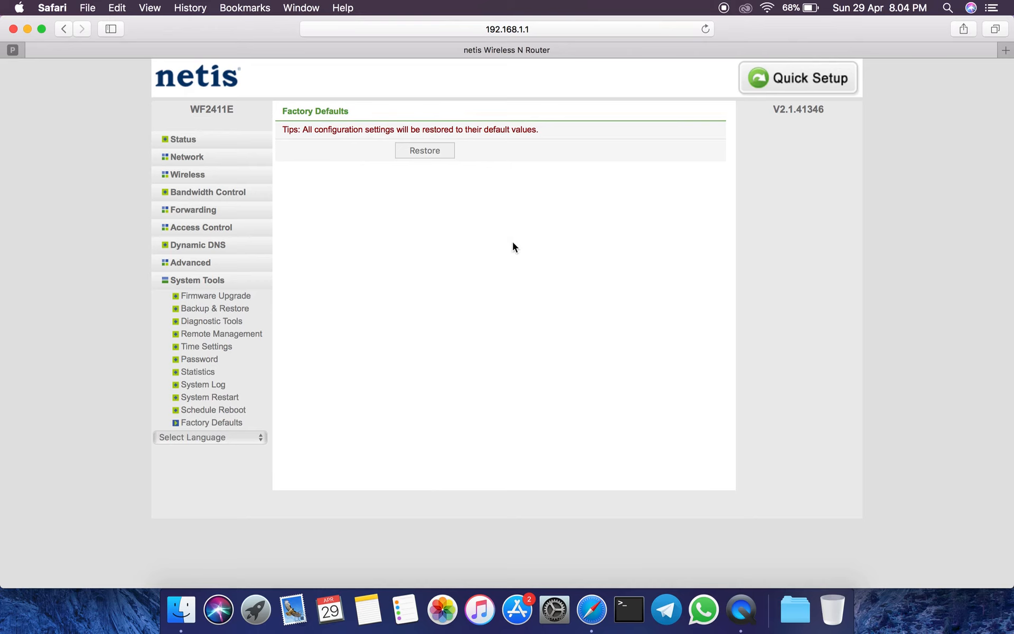
pyautogui.click(193, 139)
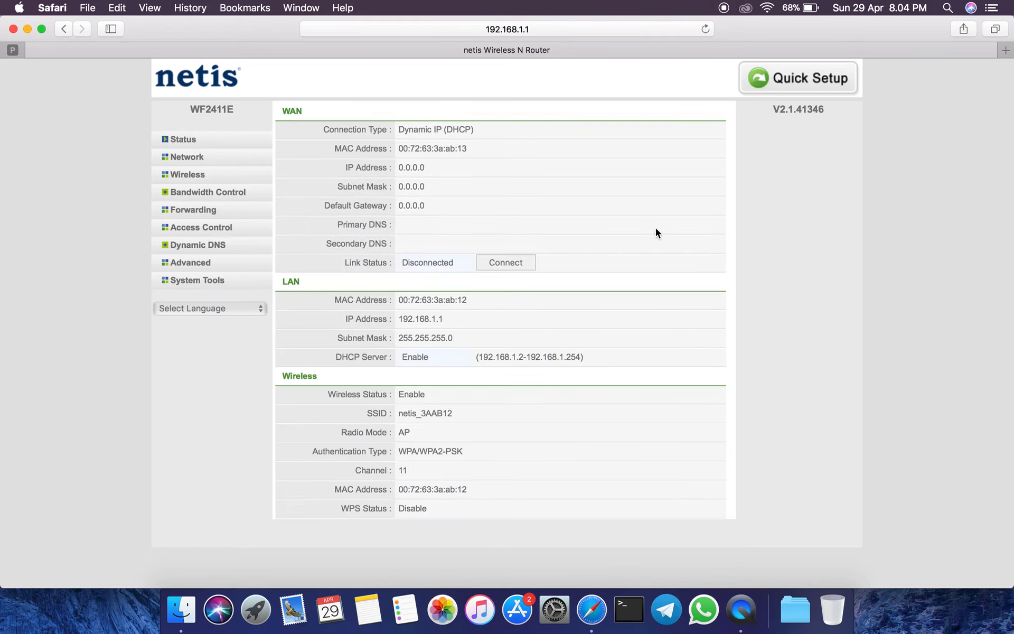